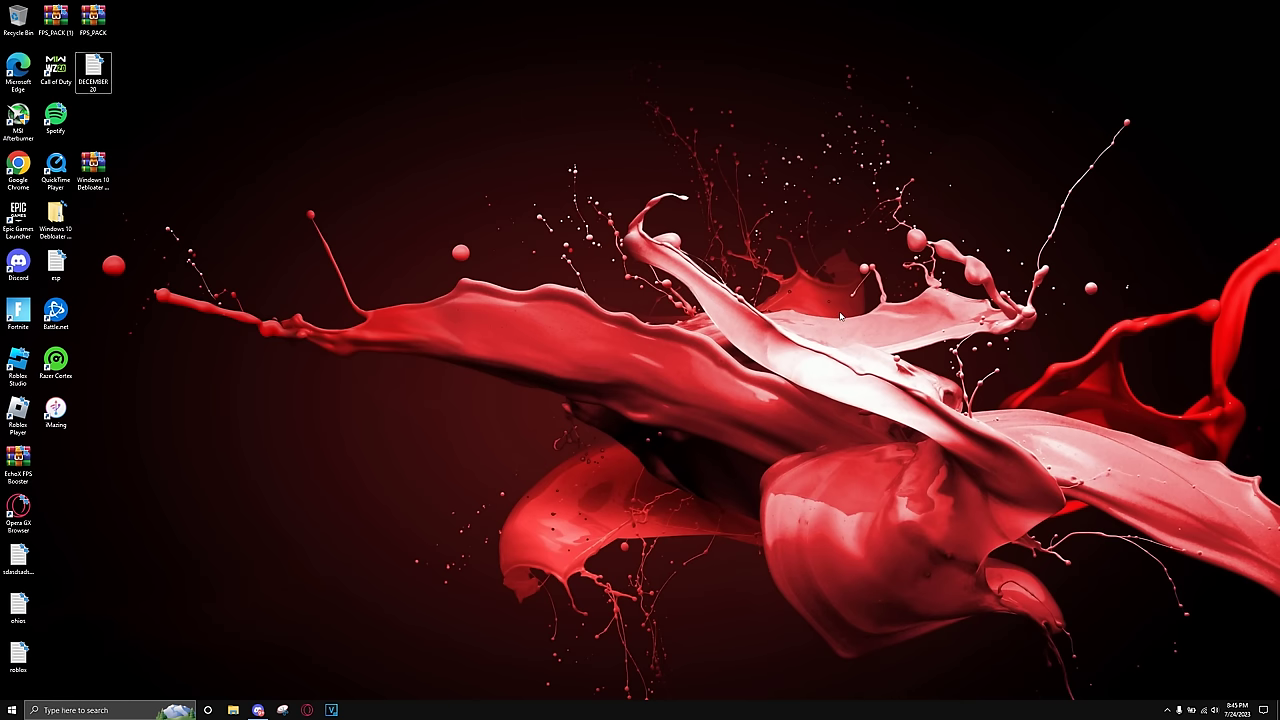
Go to %localappdata%\FortniteGame\Saved\Config\WindowsClient in File Explorer.
key(super+r)
text(%l)
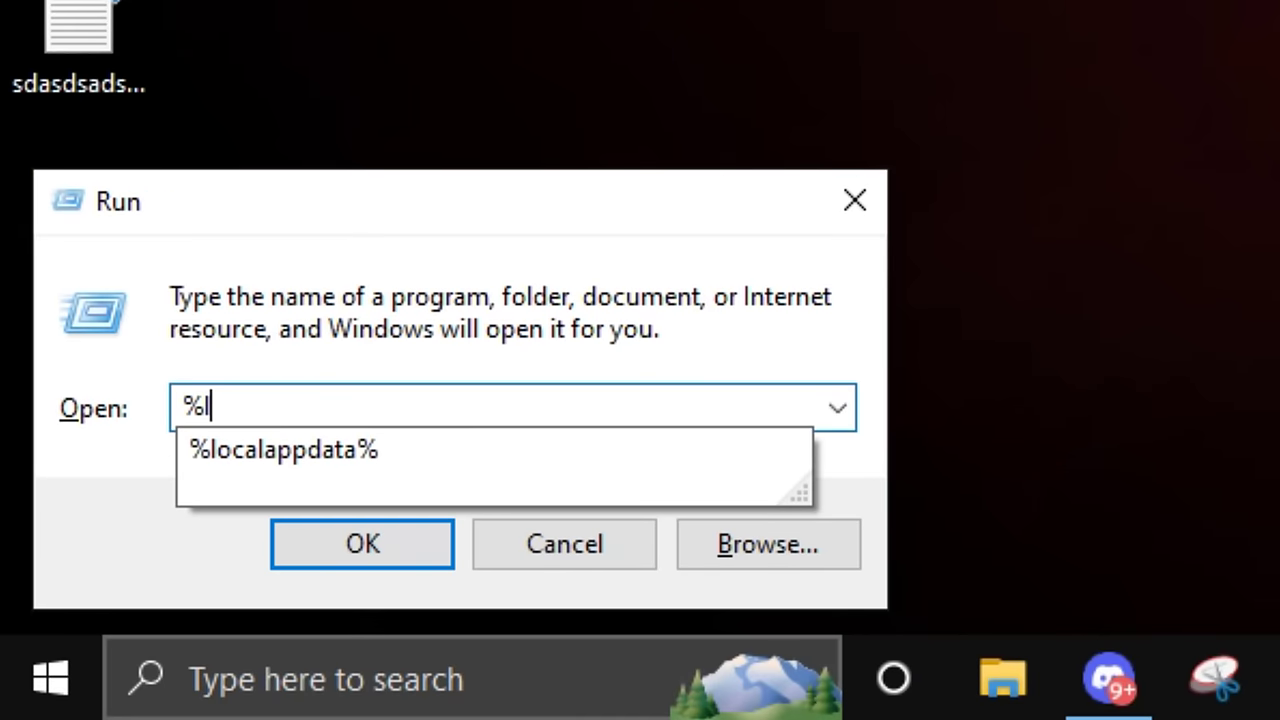
text(ocalappdata%)
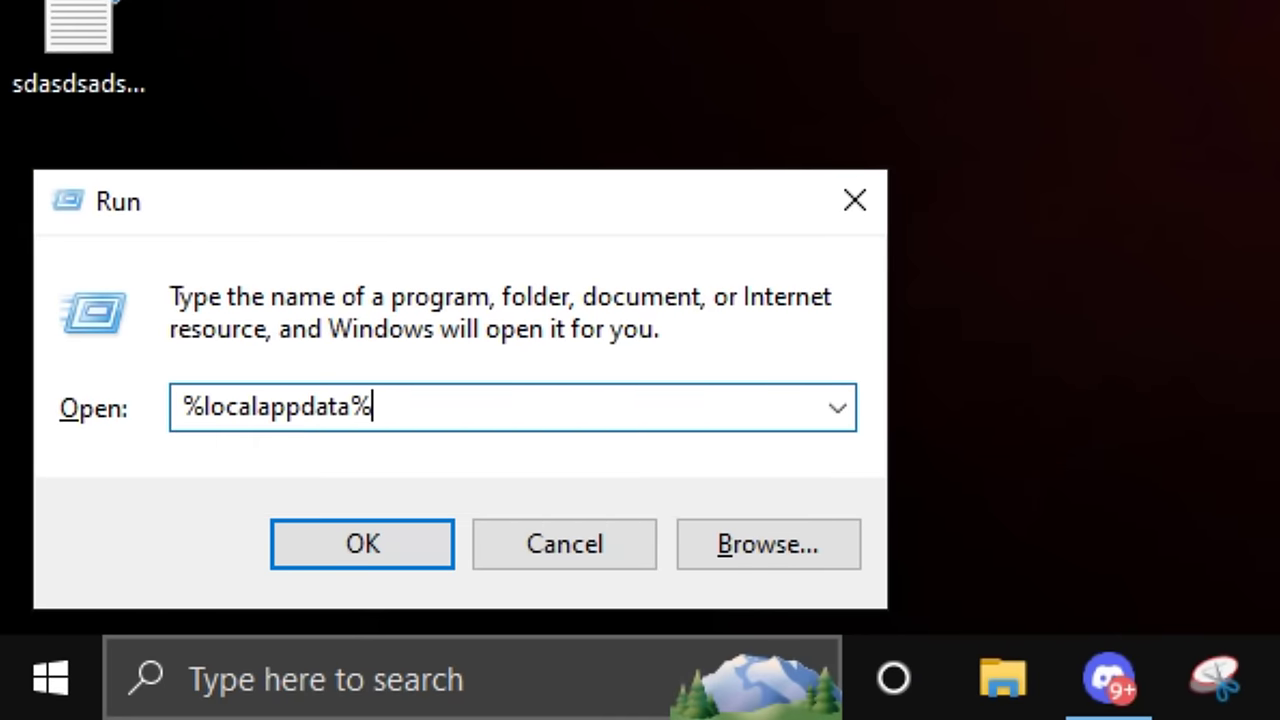
key(Return)
mouse_move(170, 336)
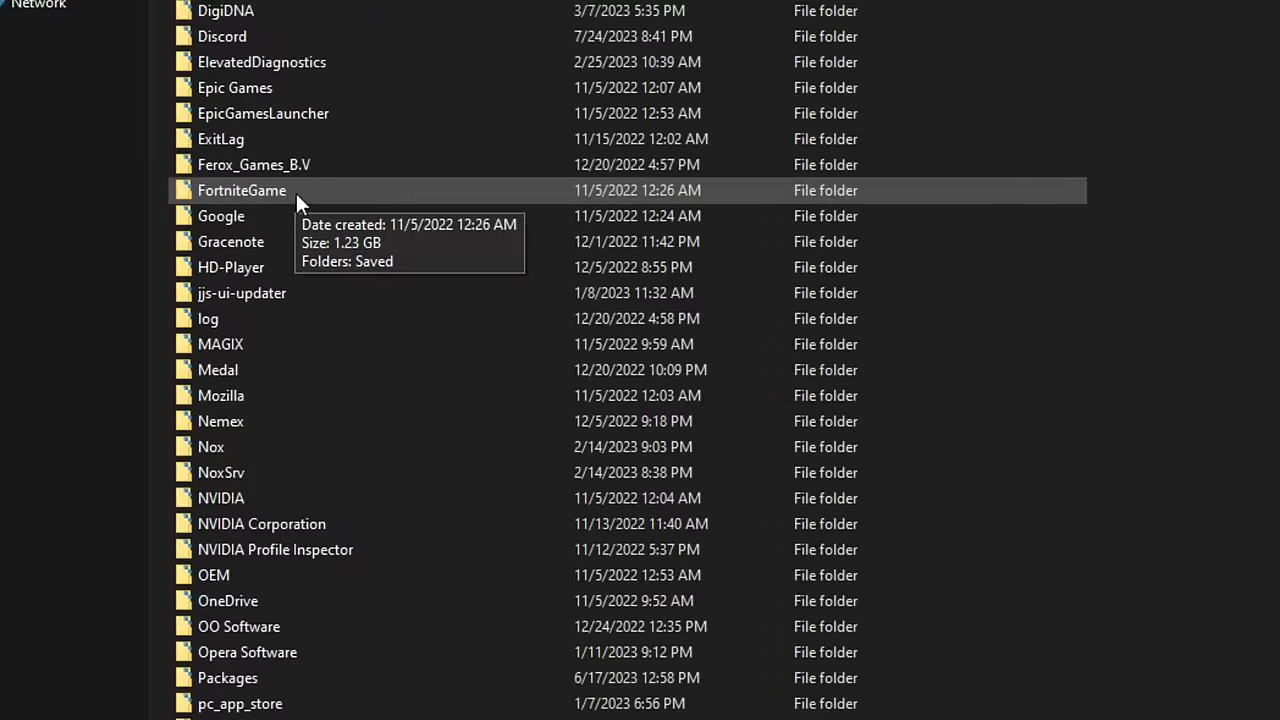
double_click(296, 193)
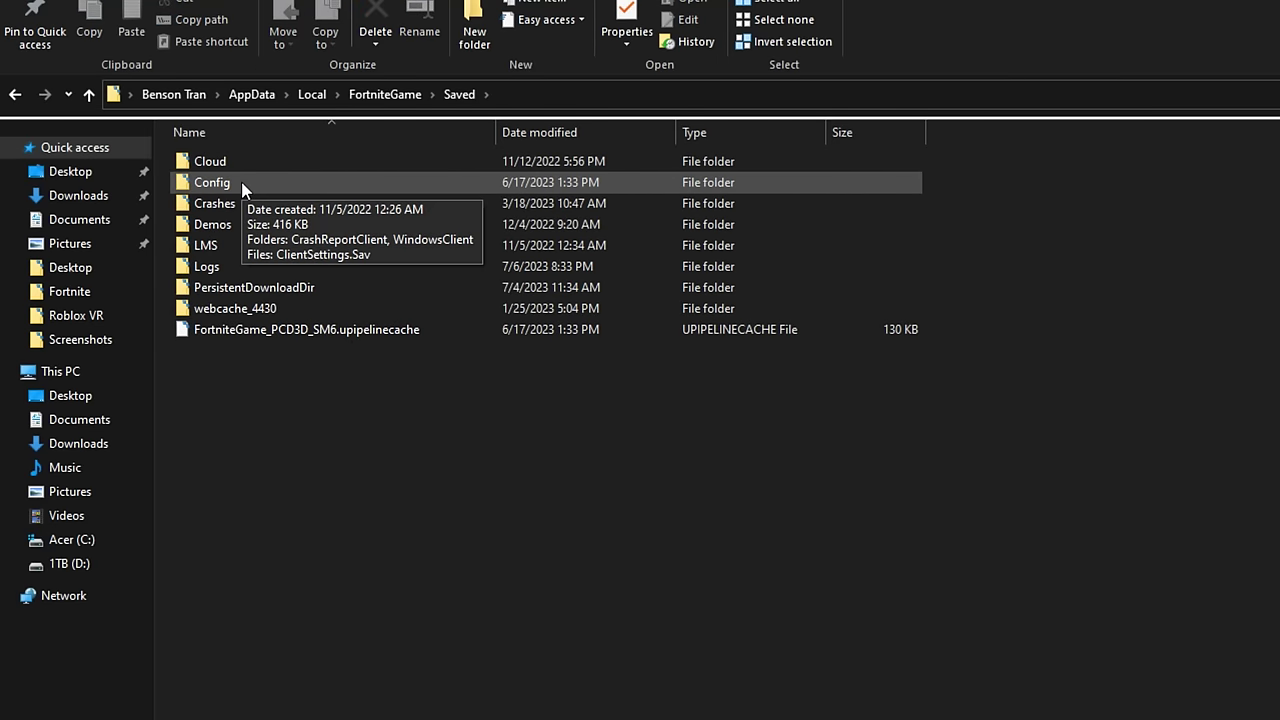
double_click(240, 180)
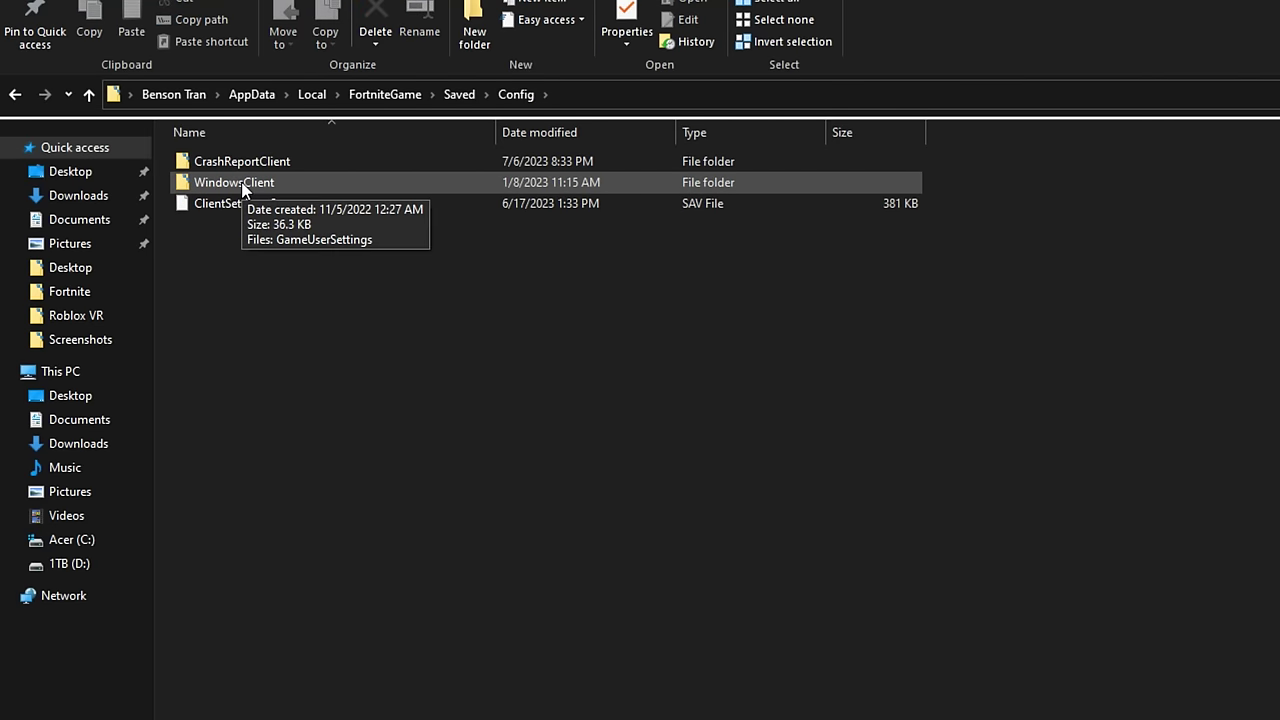
double_click(238, 188)
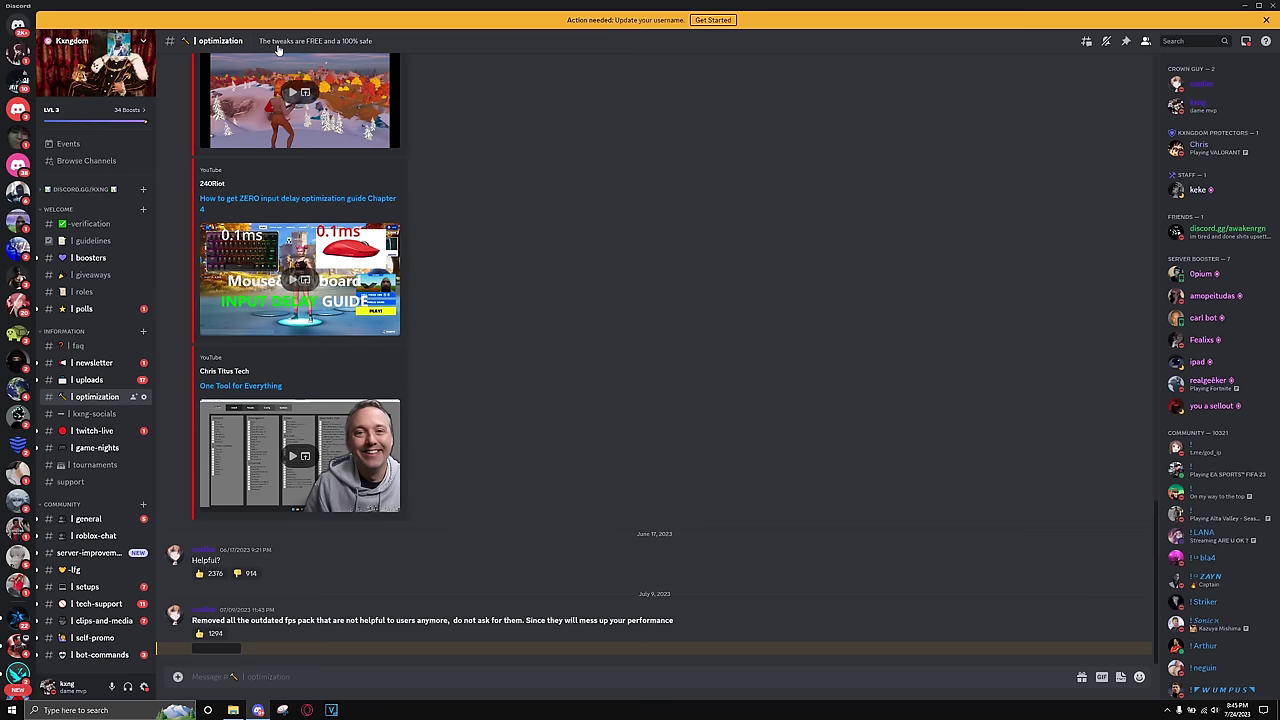
Download today's GameUserSettings.ini post from Discord's optimization channel.
scroll(456, 267, up, 8)
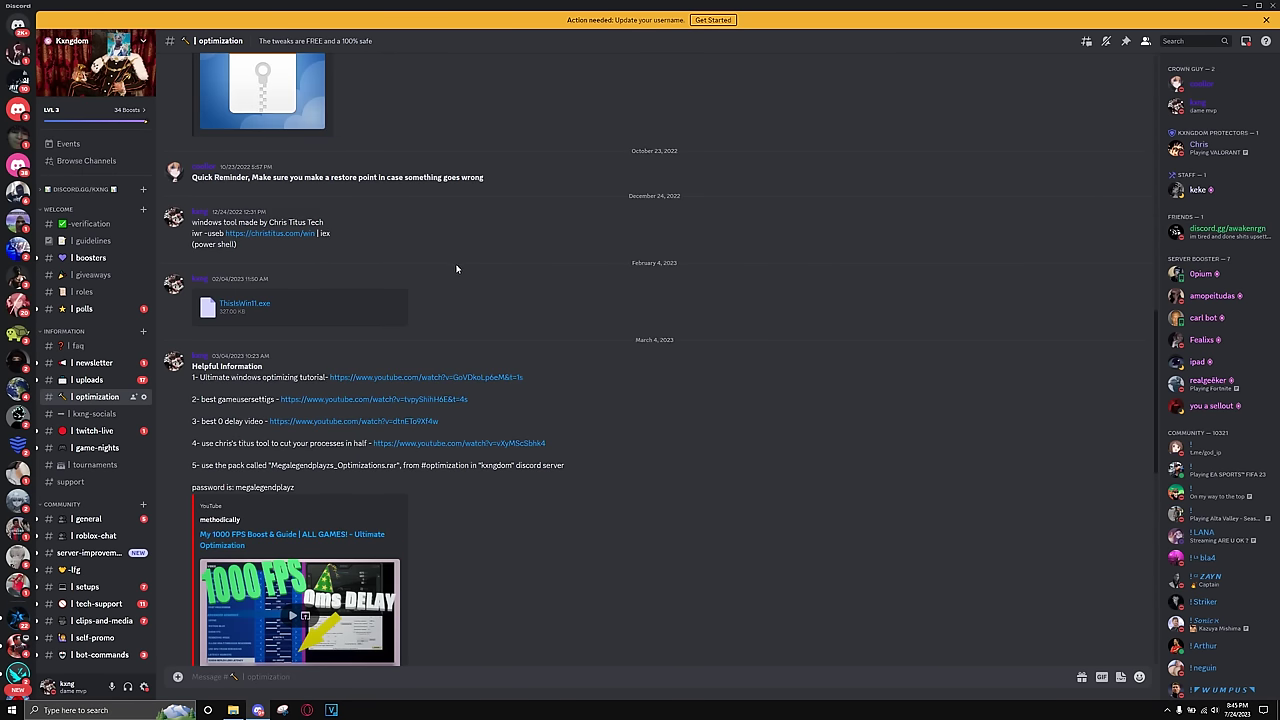
scroll(300, 597, down, 10)
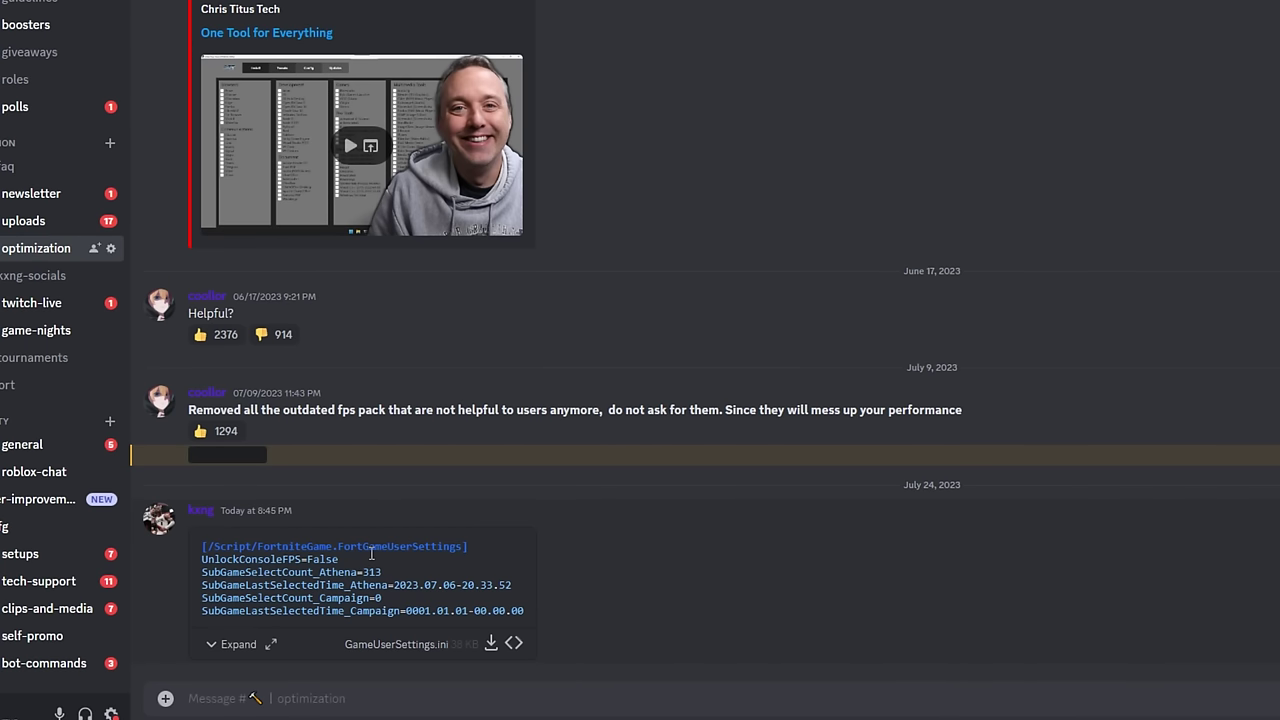
click(490, 645)
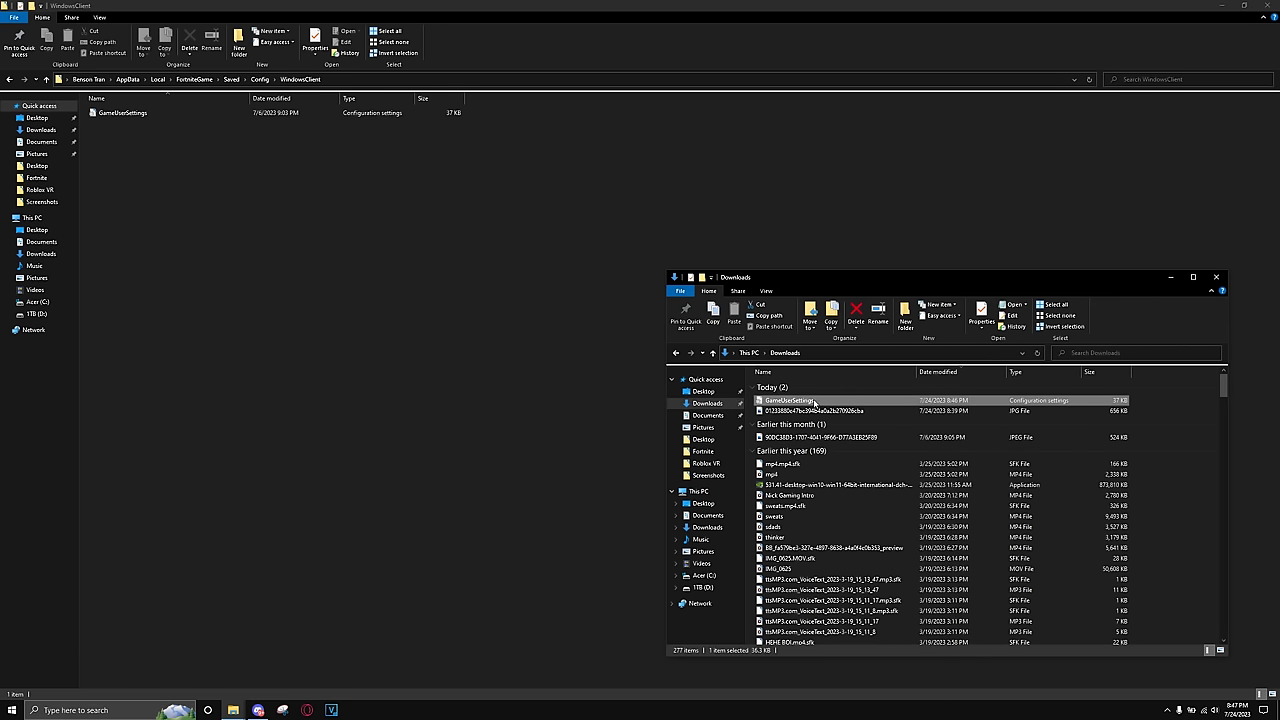
Move the downloaded GameUserSettings into WindowsClient, replacing the existing file, and view its properties.
drag(789, 400, 450, 268)
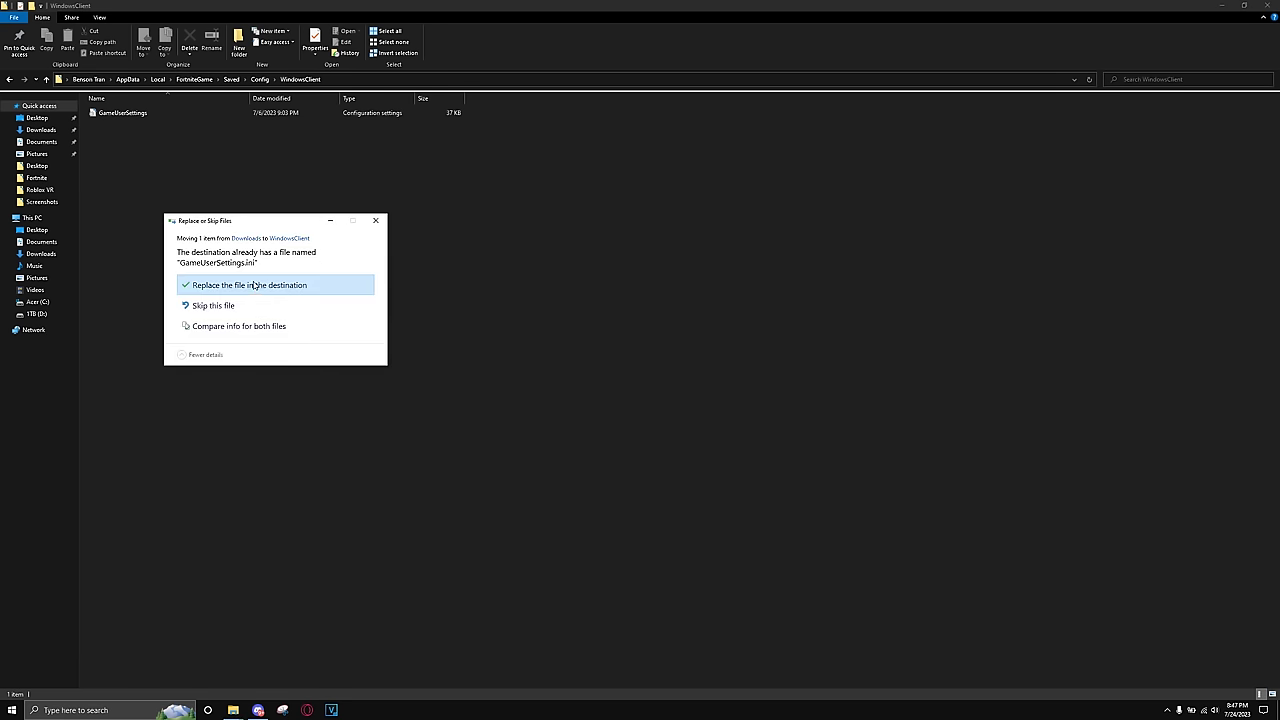
click(254, 286)
key(shift+F10)
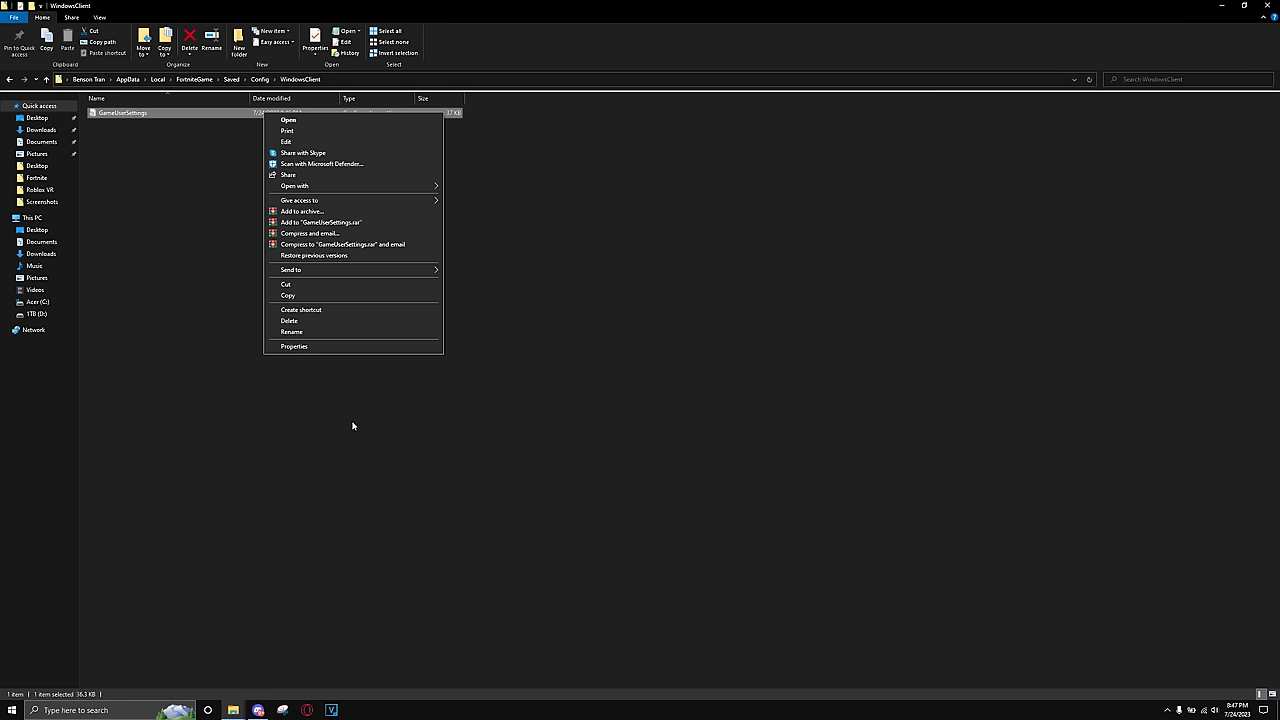
click(292, 347)
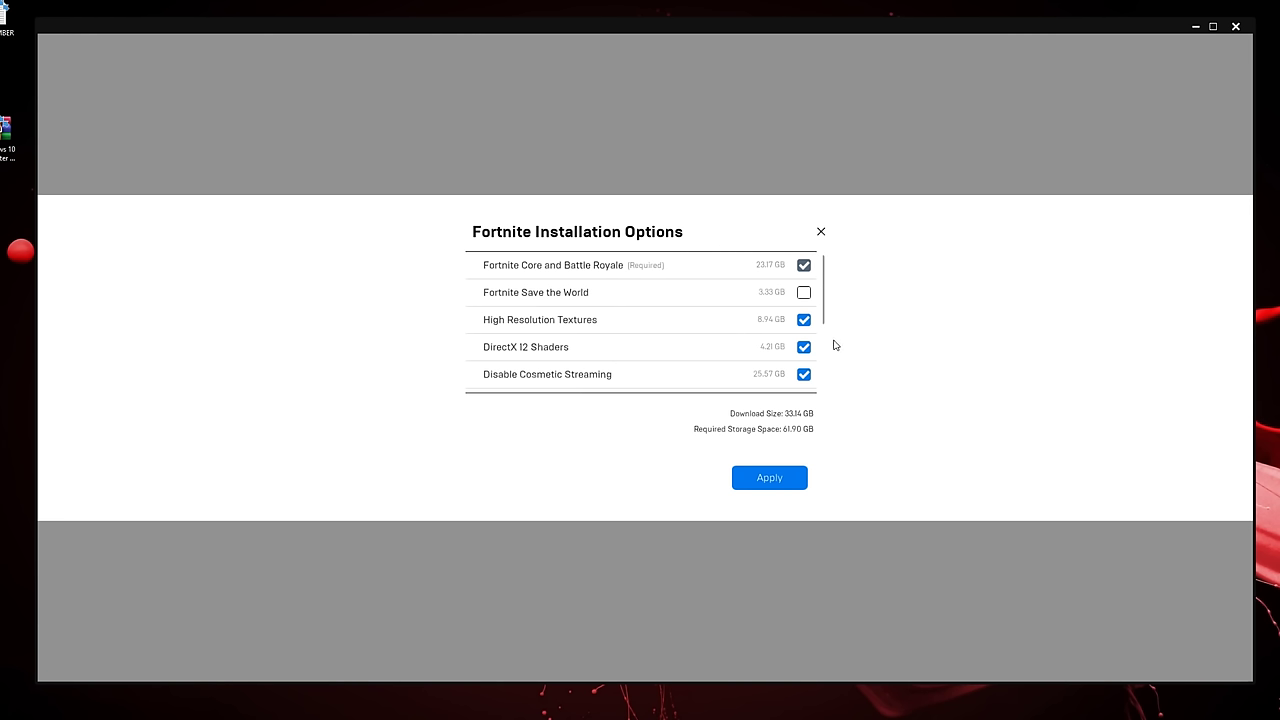
Apply Fortnite's options: High Resolution Textures, DirectX 12 Shaders and Disable Cosmetic Streaming enabled.
click(786, 487)
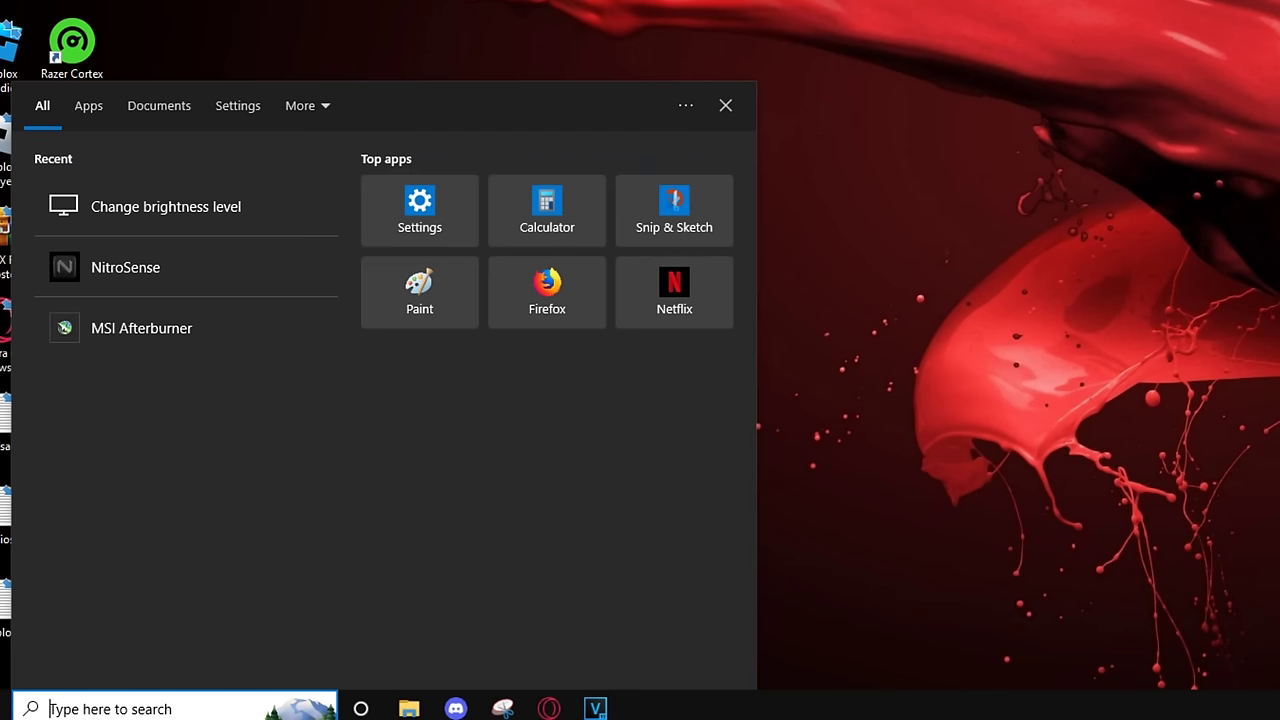
Remove RobloxPlayerBeta and RobloxPlayerLauncher from the graphics settings preference list.
text(graphic)
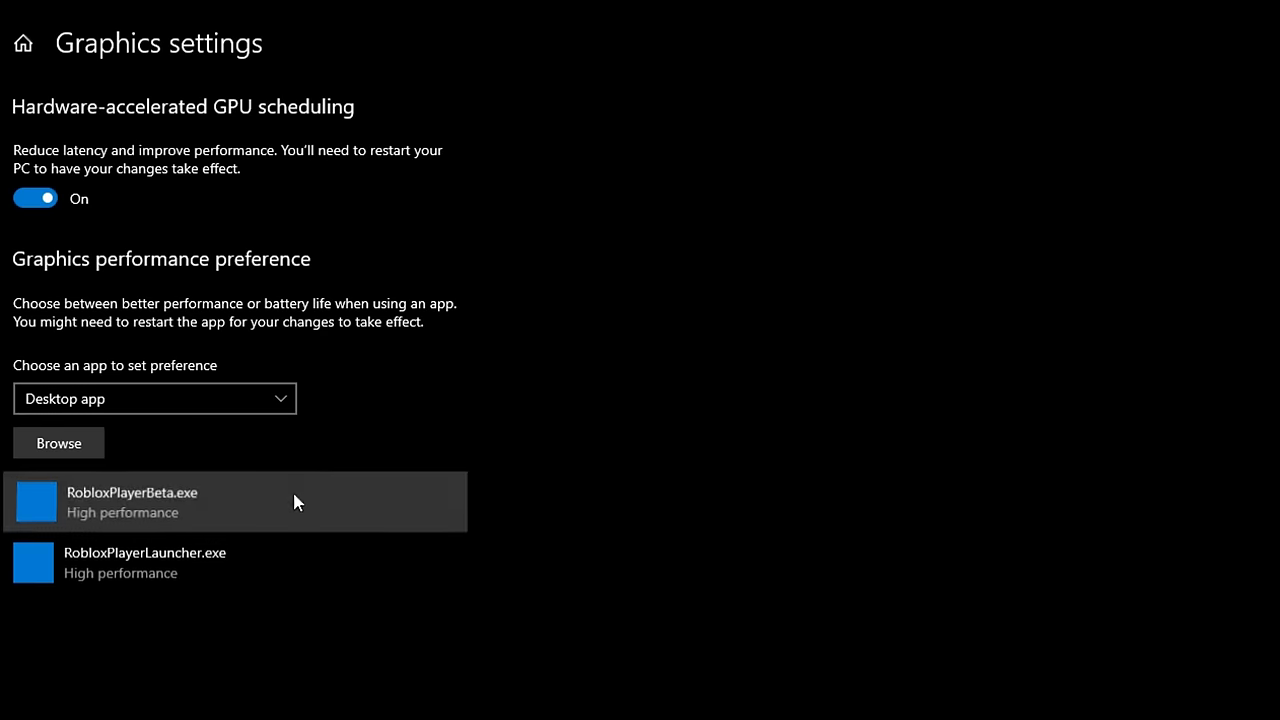
click(292, 495)
click(423, 605)
click(269, 505)
click(411, 605)
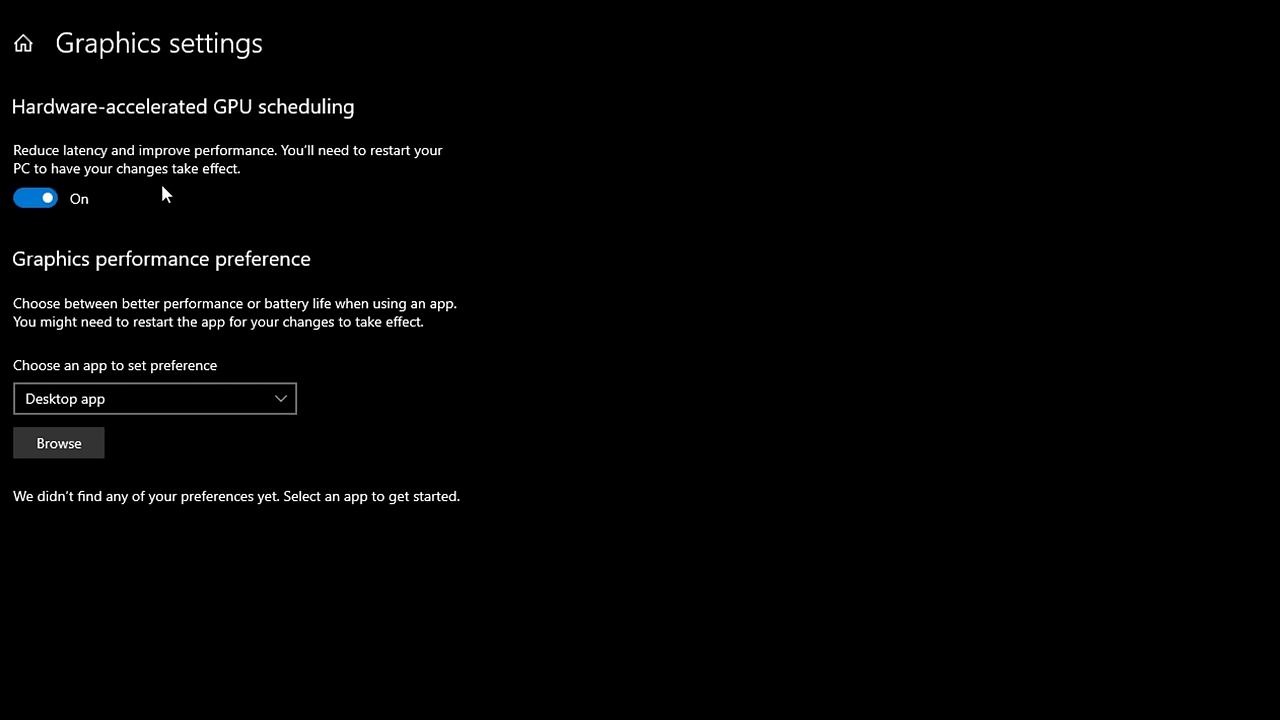
Add FortniteClient-Win64-Shipping from D:\Fortnite\FortniteGame\Binaries\Win64 to graphics preferences.
click(59, 443)
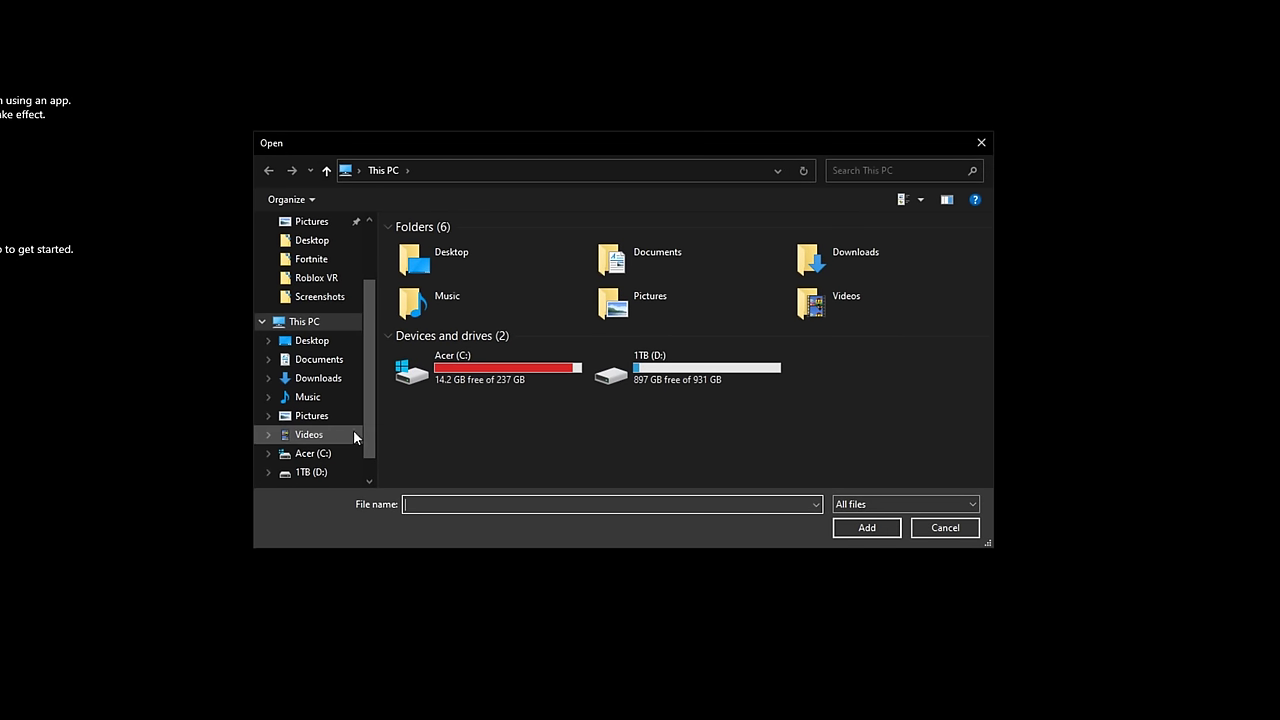
click(310, 472)
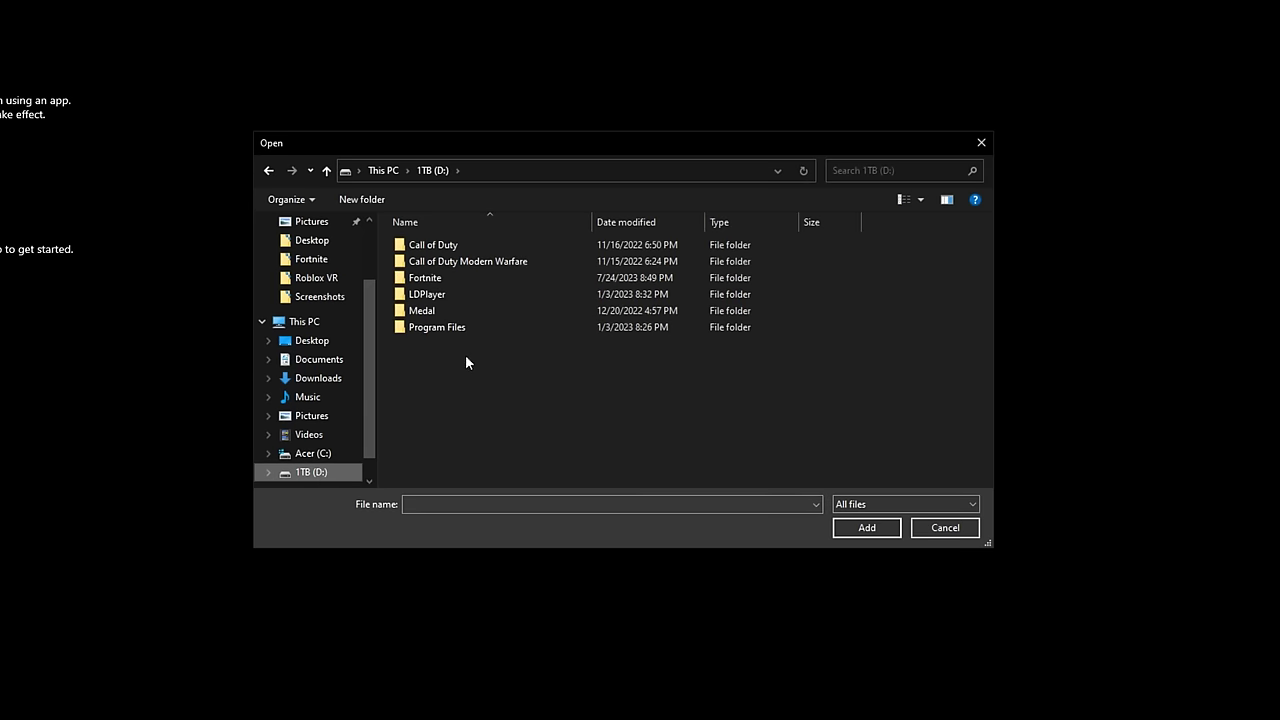
double_click(440, 279)
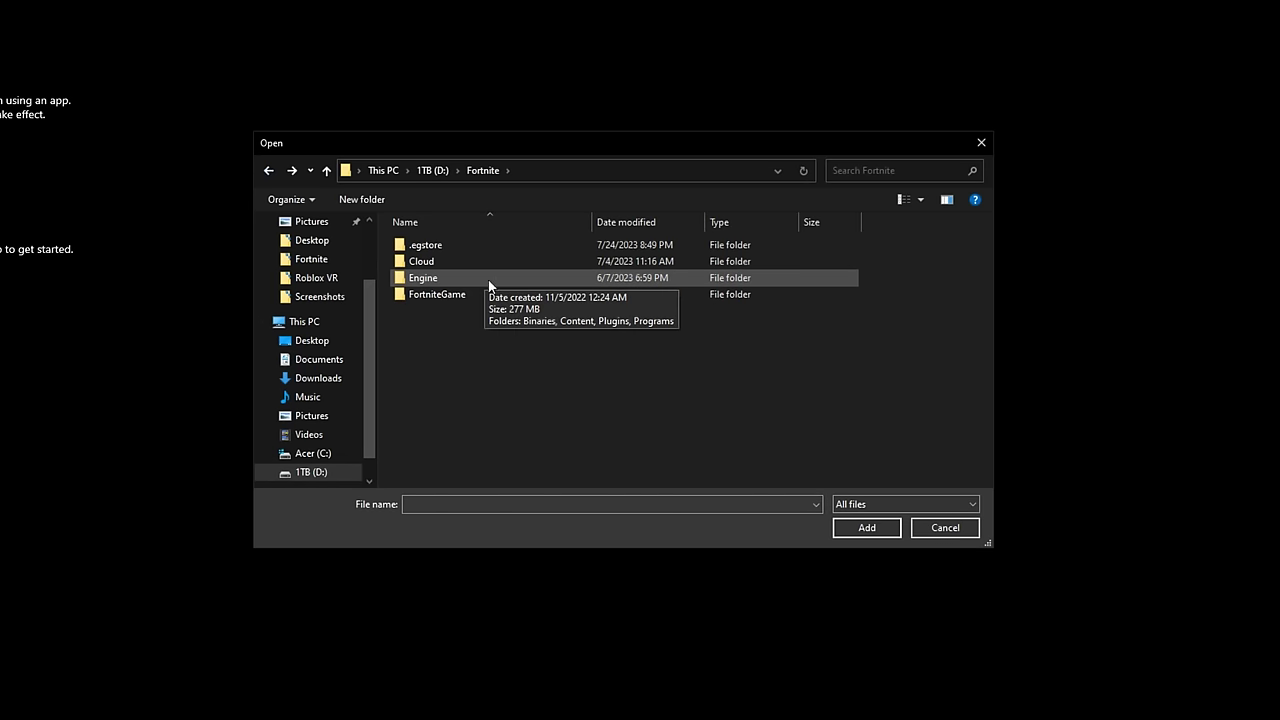
double_click(449, 293)
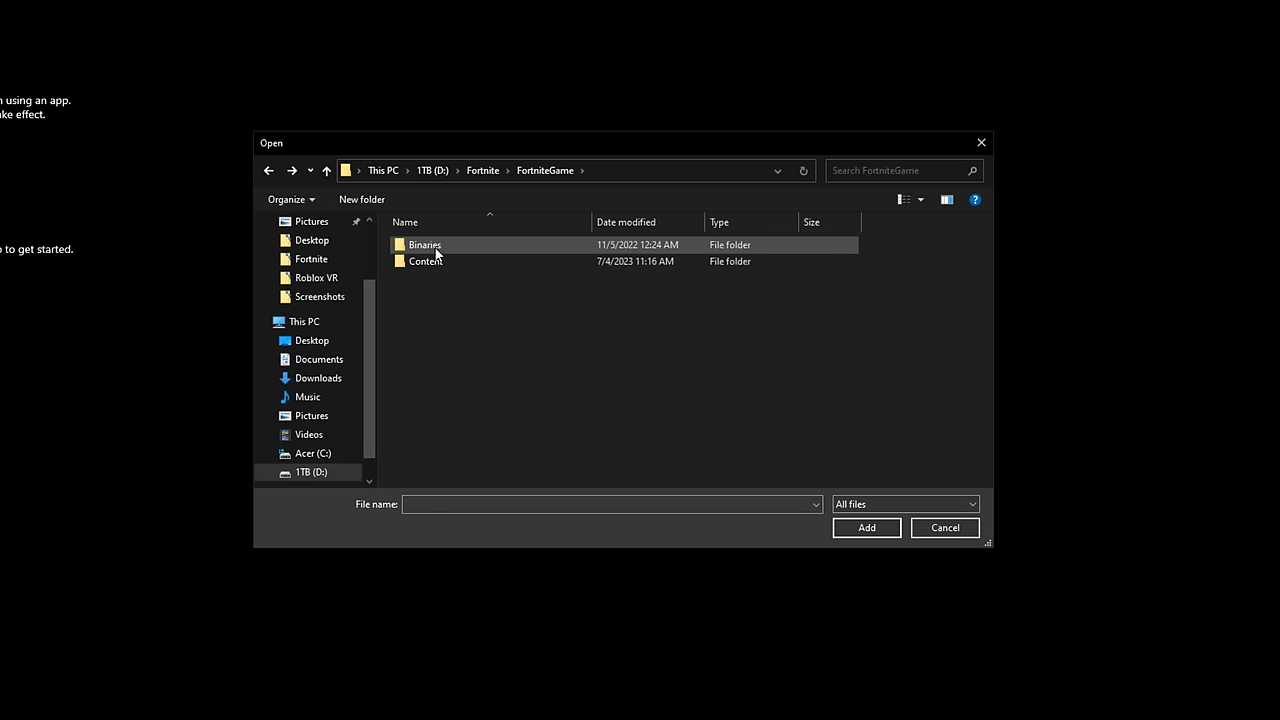
double_click(435, 250)
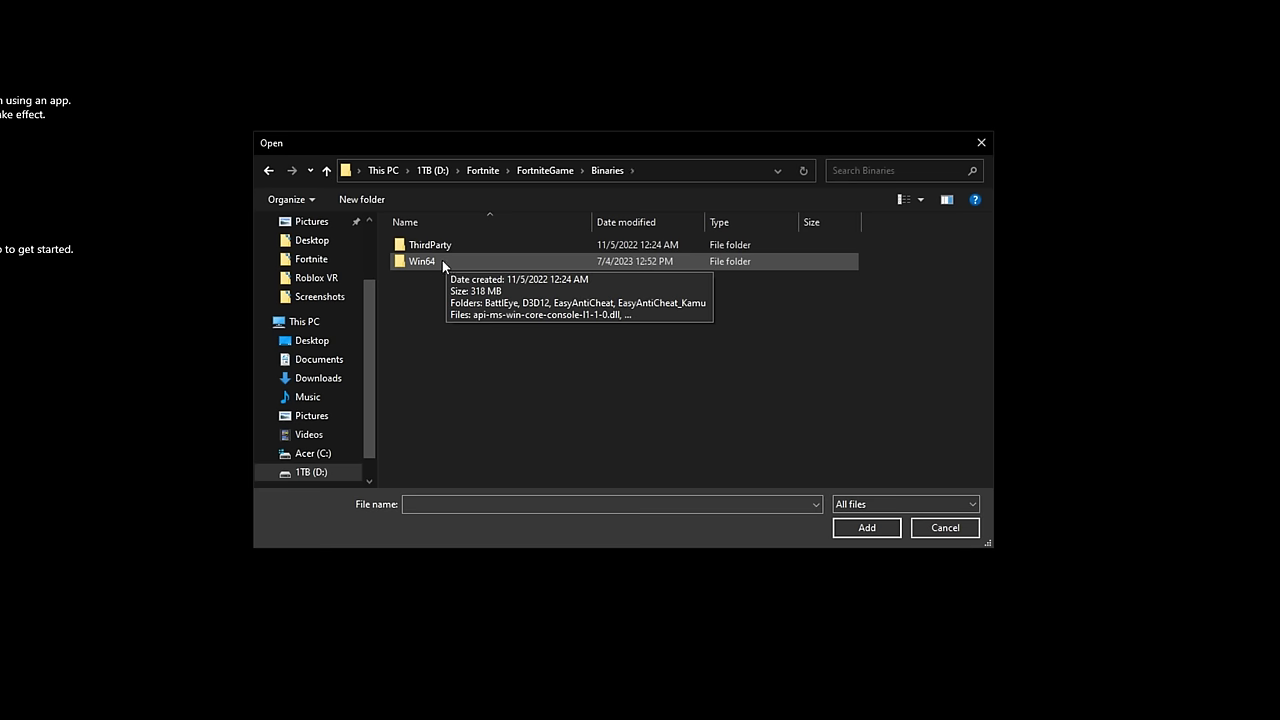
double_click(440, 261)
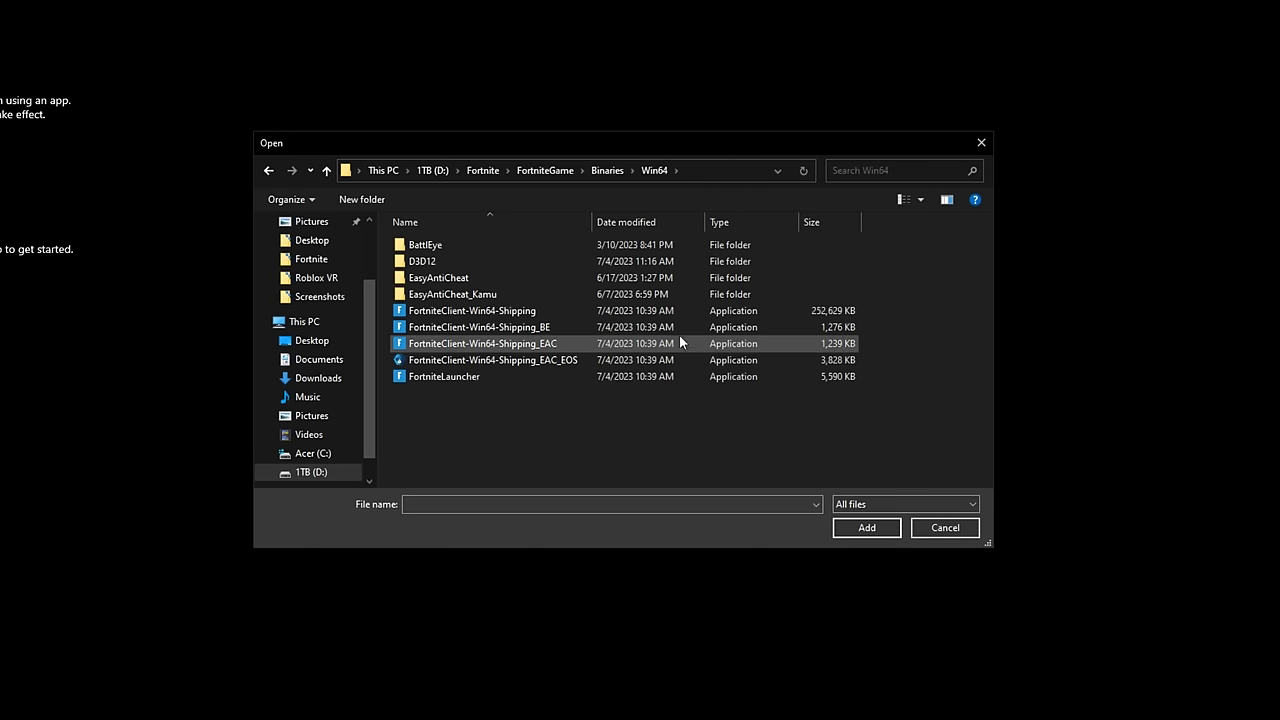
click(495, 311)
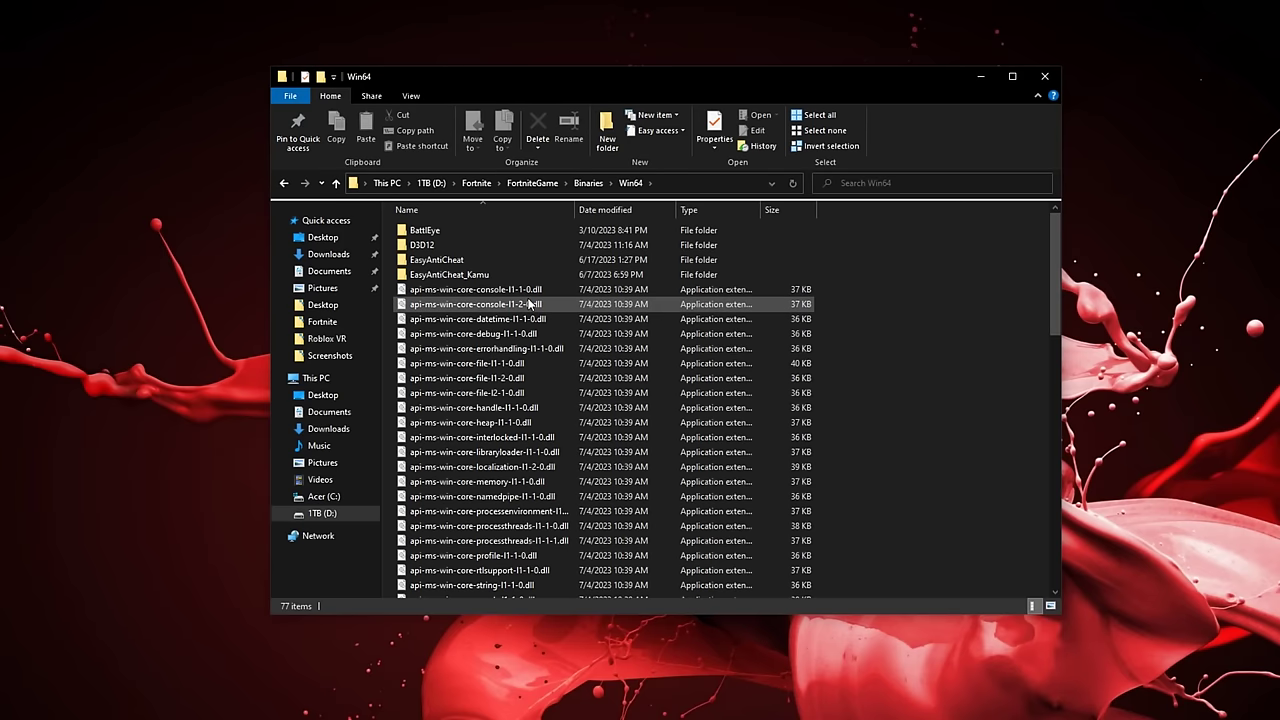
scroll(560, 335, down, 10)
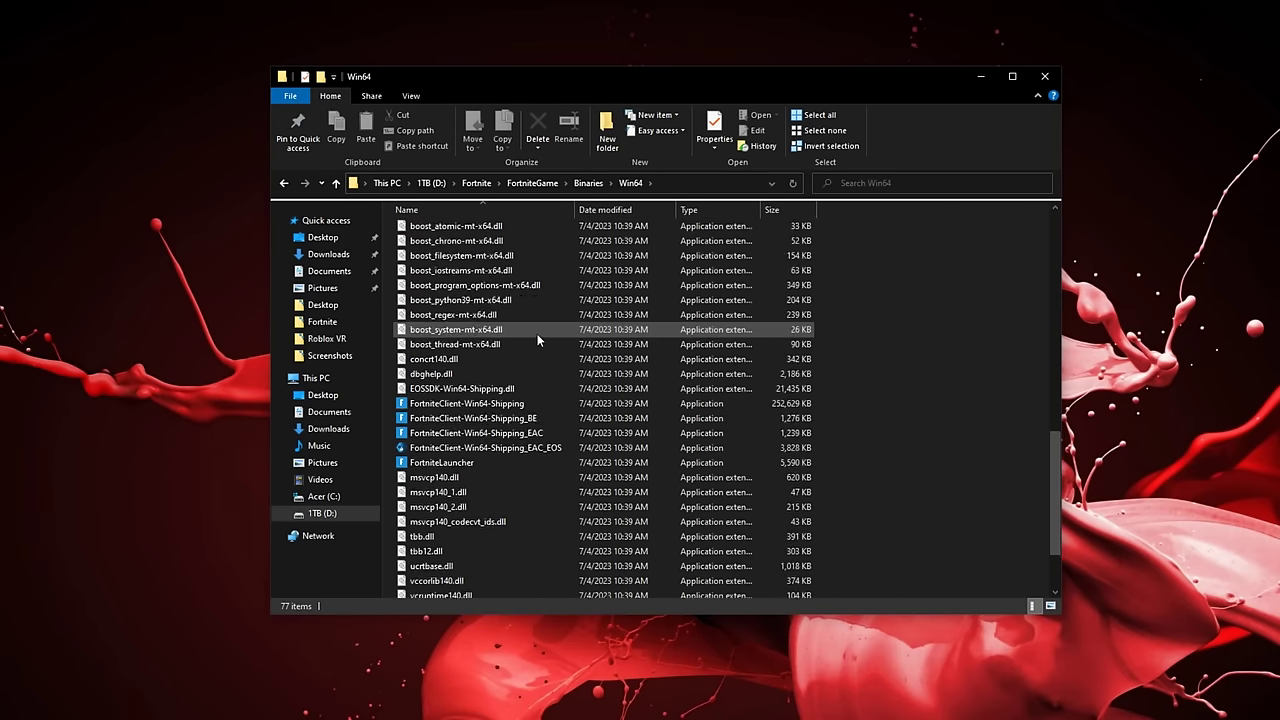
Tick 'Disable fullscreen optimizations' in FortniteClient-Win64-Shipping's Compatibility properties.
scroll(587, 333, up, 12)
drag(771, 76, 745, 173)
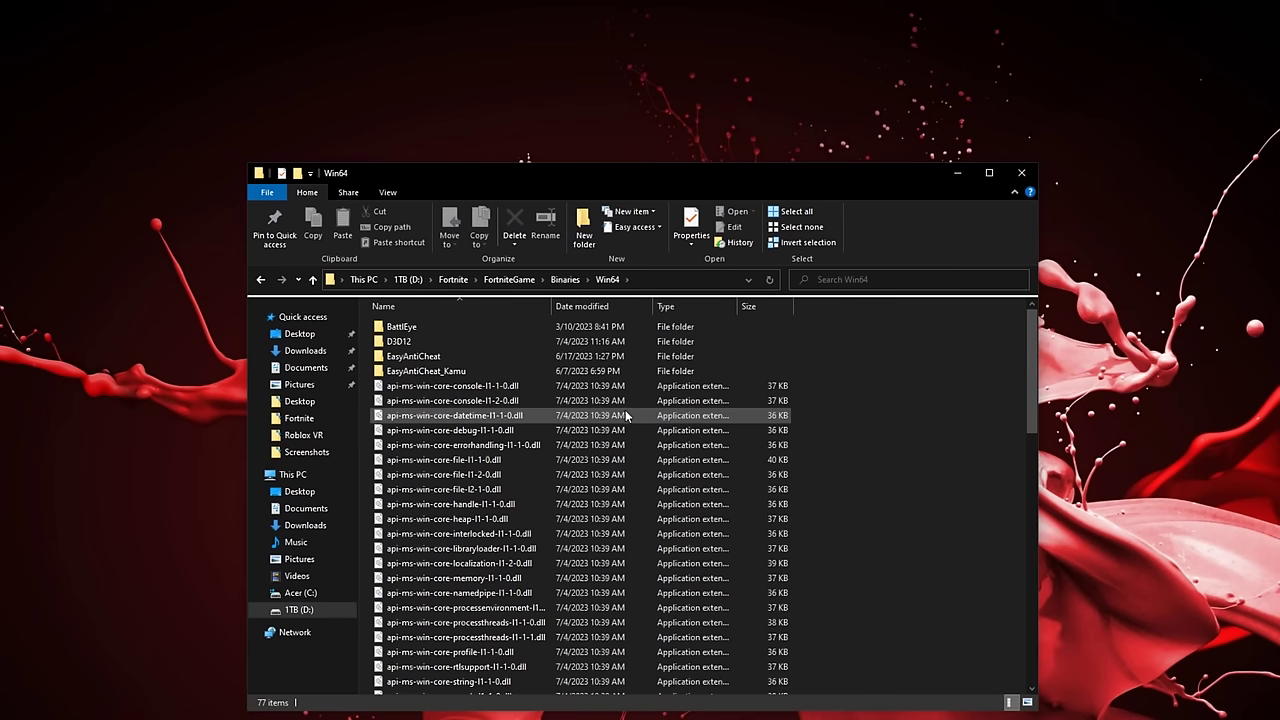
scroll(622, 415, down, 17)
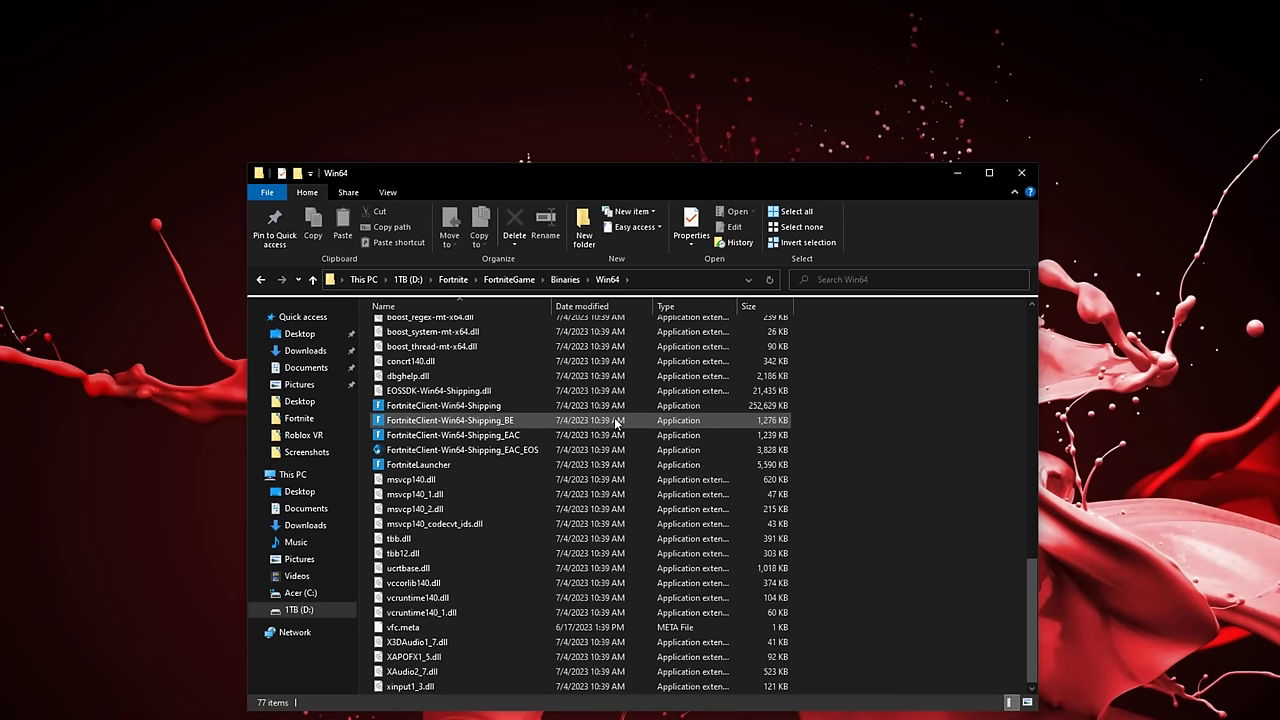
double_click(515, 407)
right_click(490, 407)
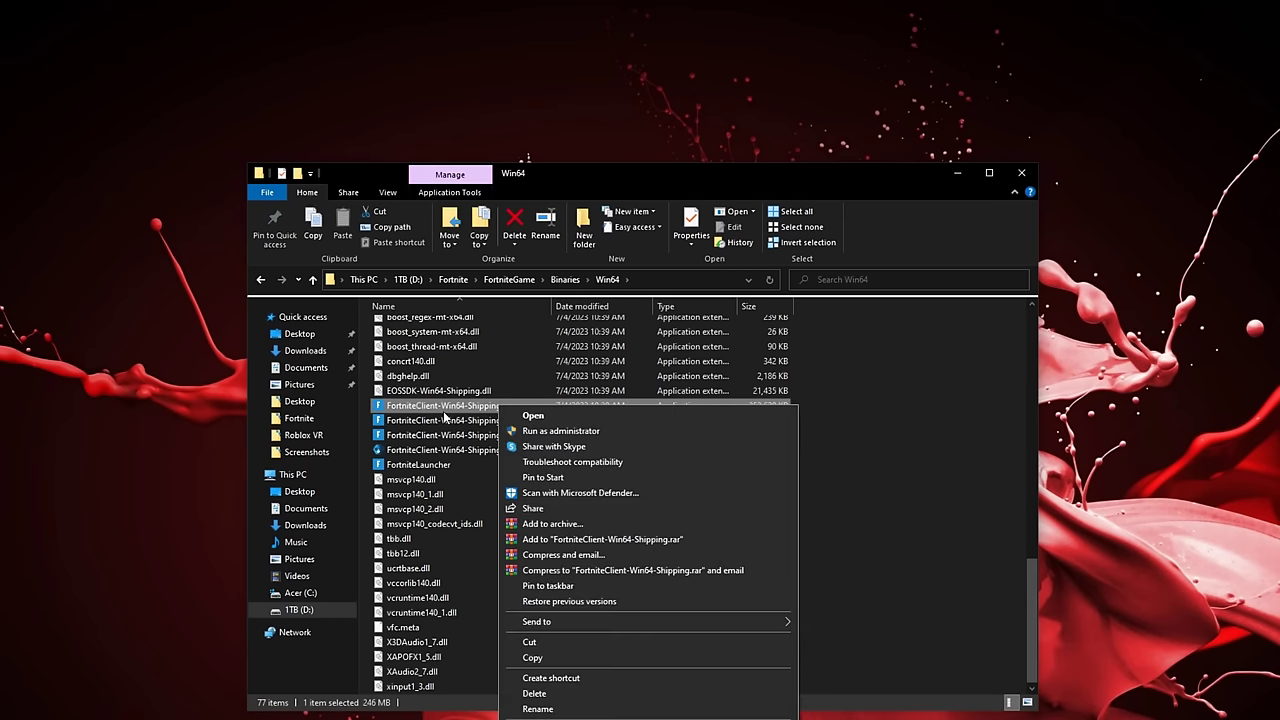
click(545, 680)
click(565, 447)
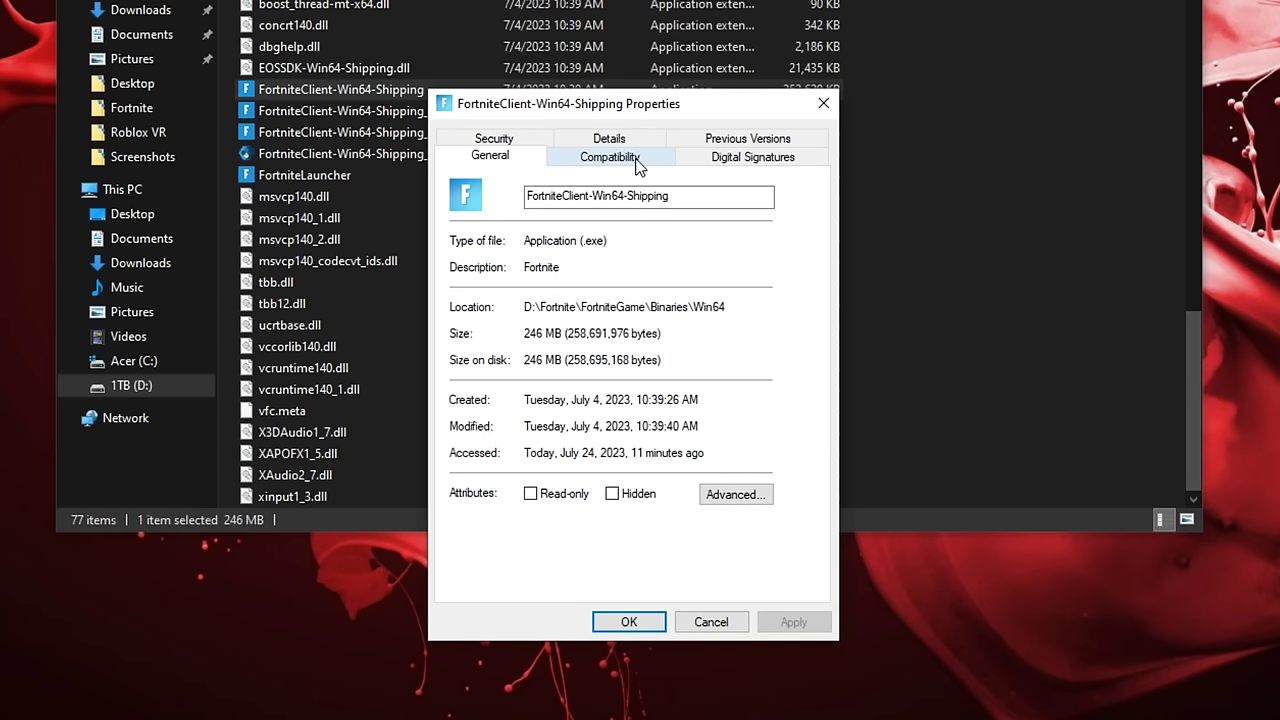
click(615, 157)
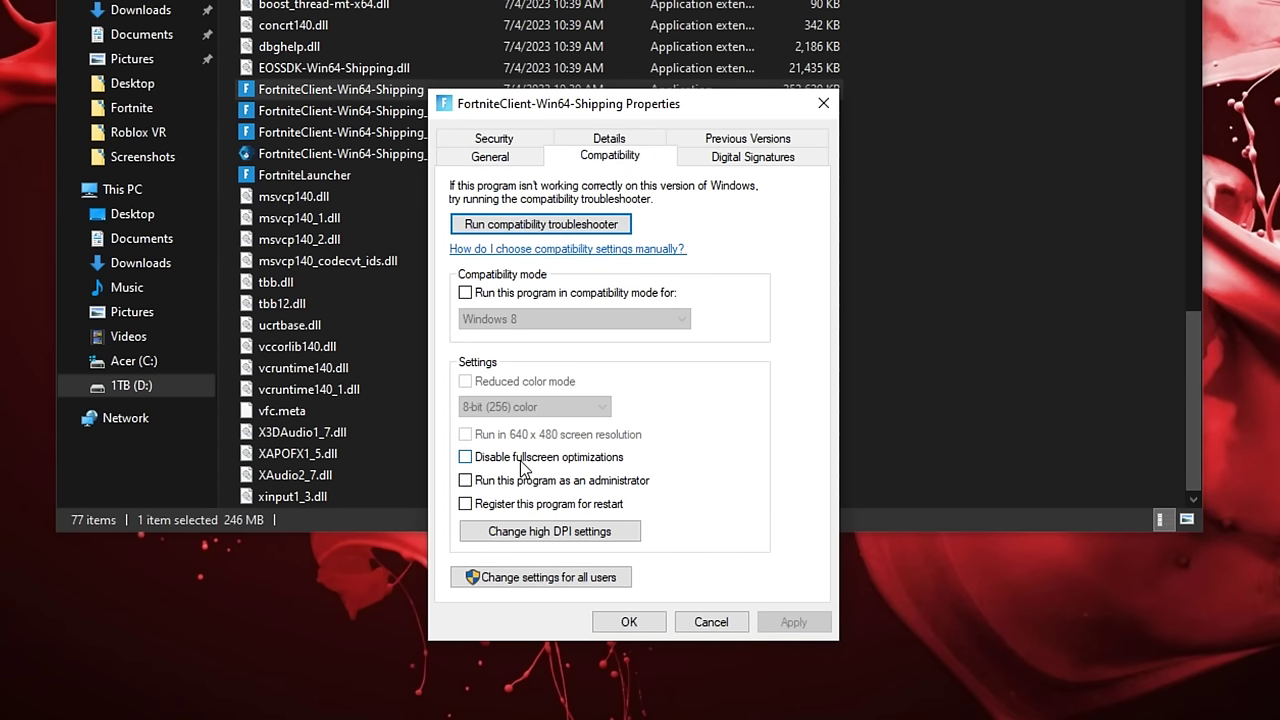
click(465, 457)
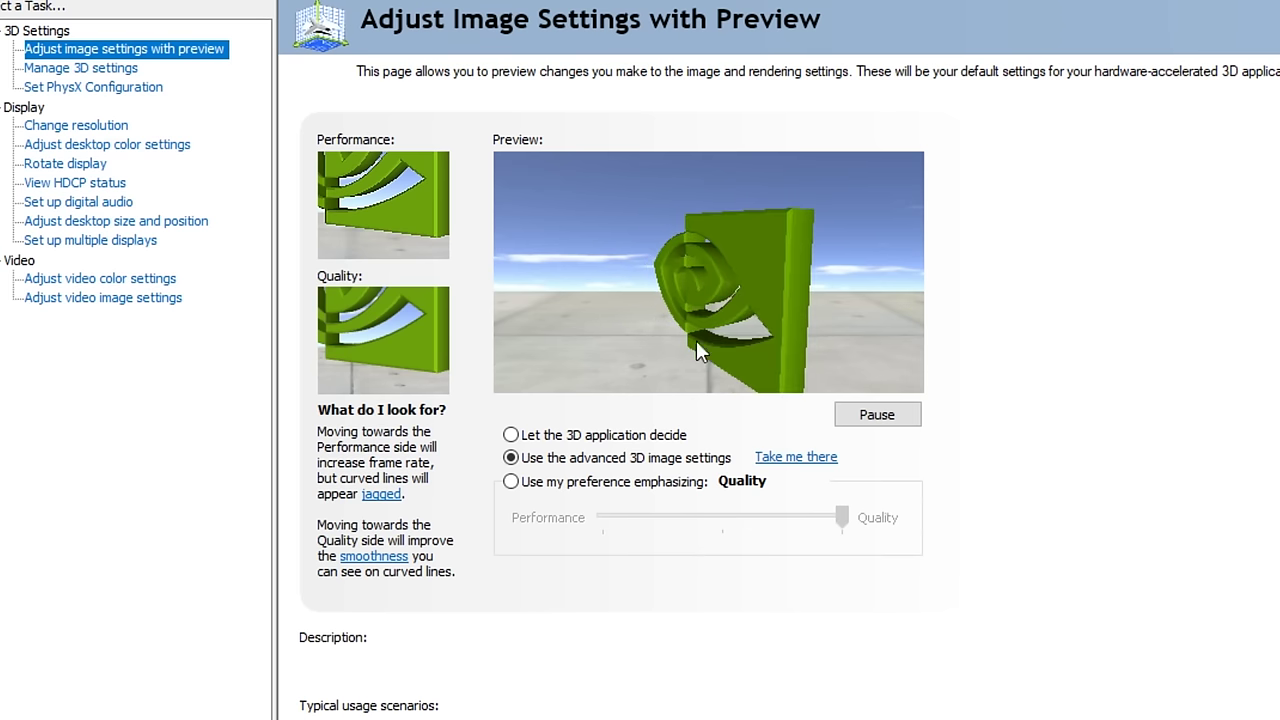
Set NVIDIA image settings to 'Use my preference emphasizing' with the slider on Performance.
click(622, 485)
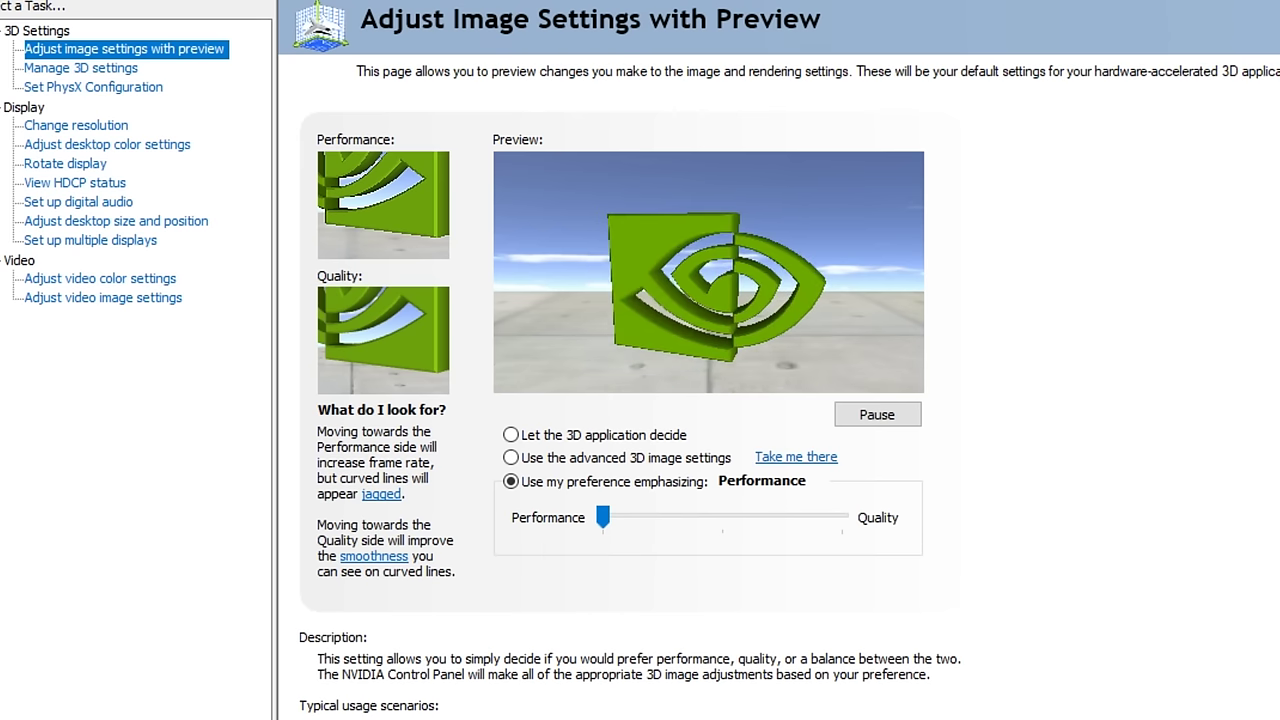
key(Down)
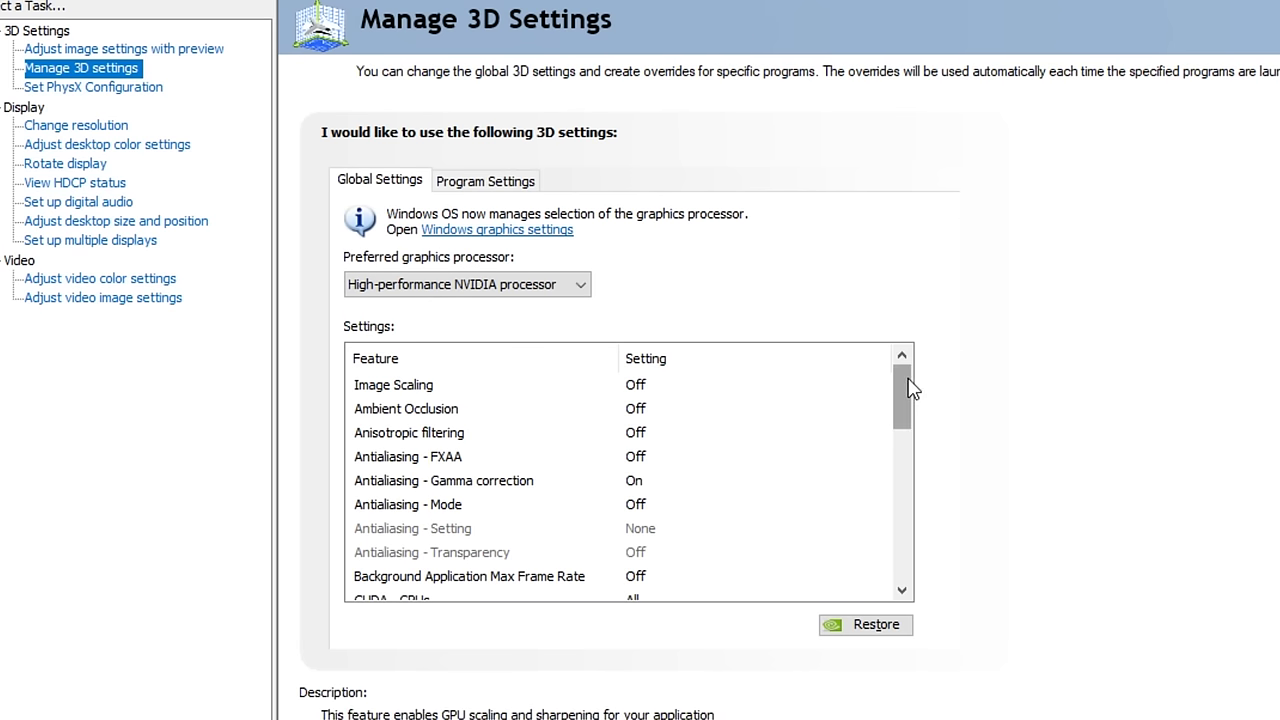
Scroll through the Global Settings feature list on the Manage 3D Settings page.
drag(910, 388, 946, 563)
Check in Program Settings that Fortnite uses the High-performance NVIDIA processor.
click(485, 181)
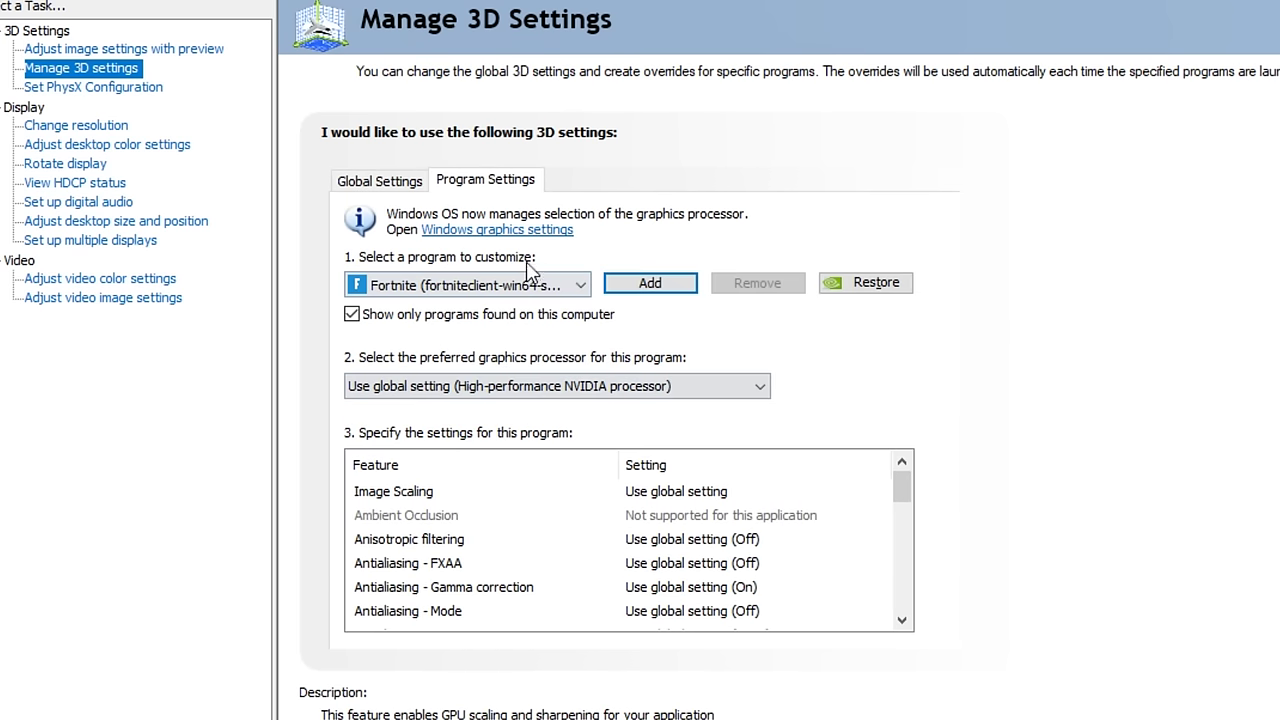
click(518, 292)
click(991, 203)
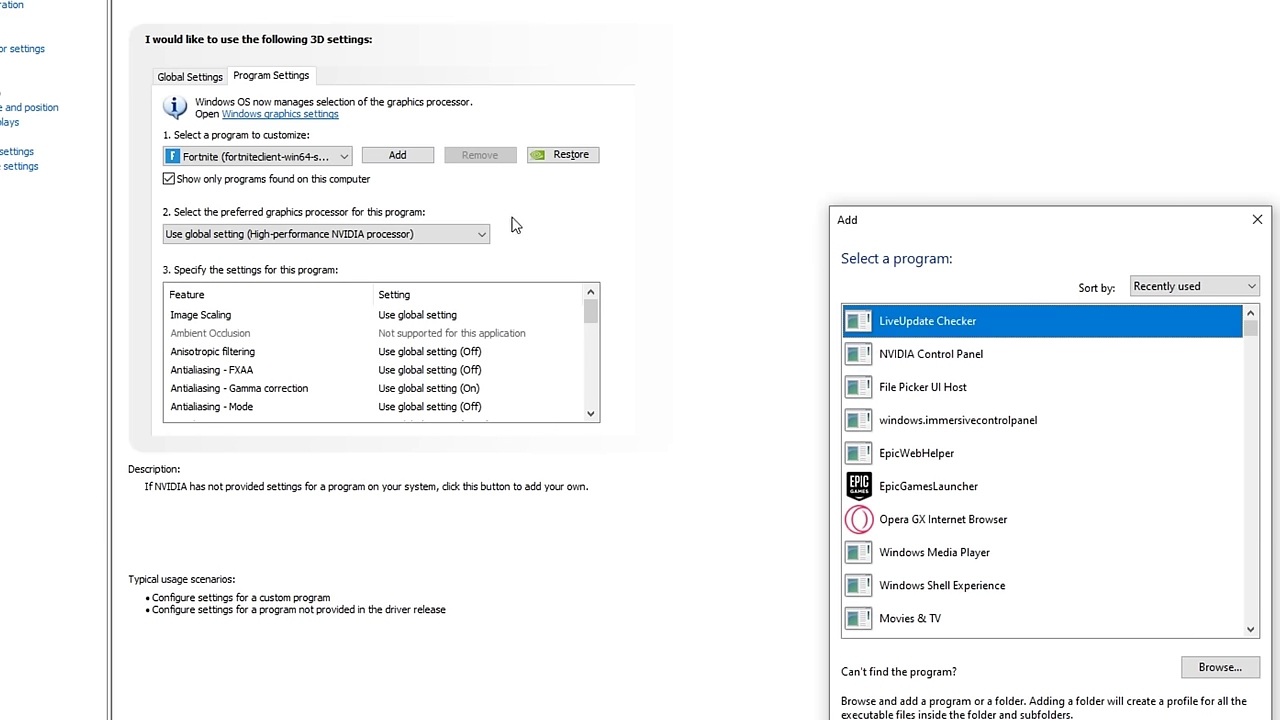
scroll(922, 425, down, 6)
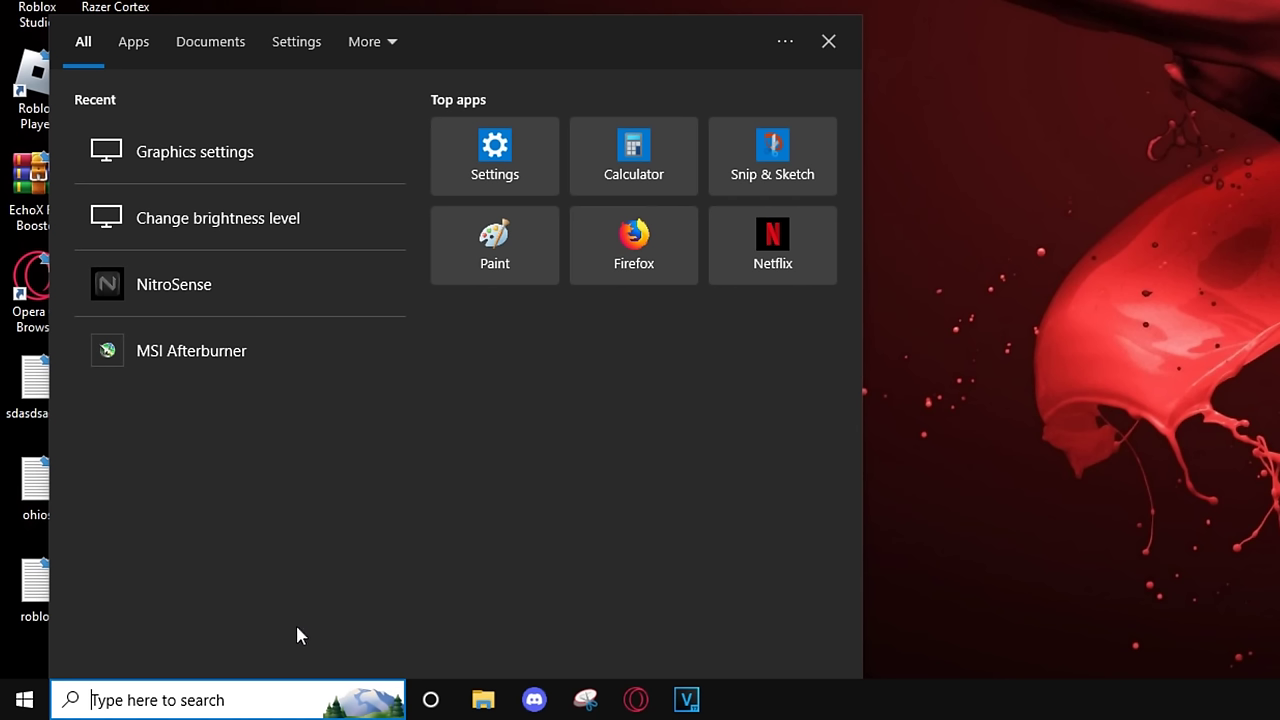
Confirm Game Mode is on, then review the Captures and Xbox Game Bar pages.
text(game mode)
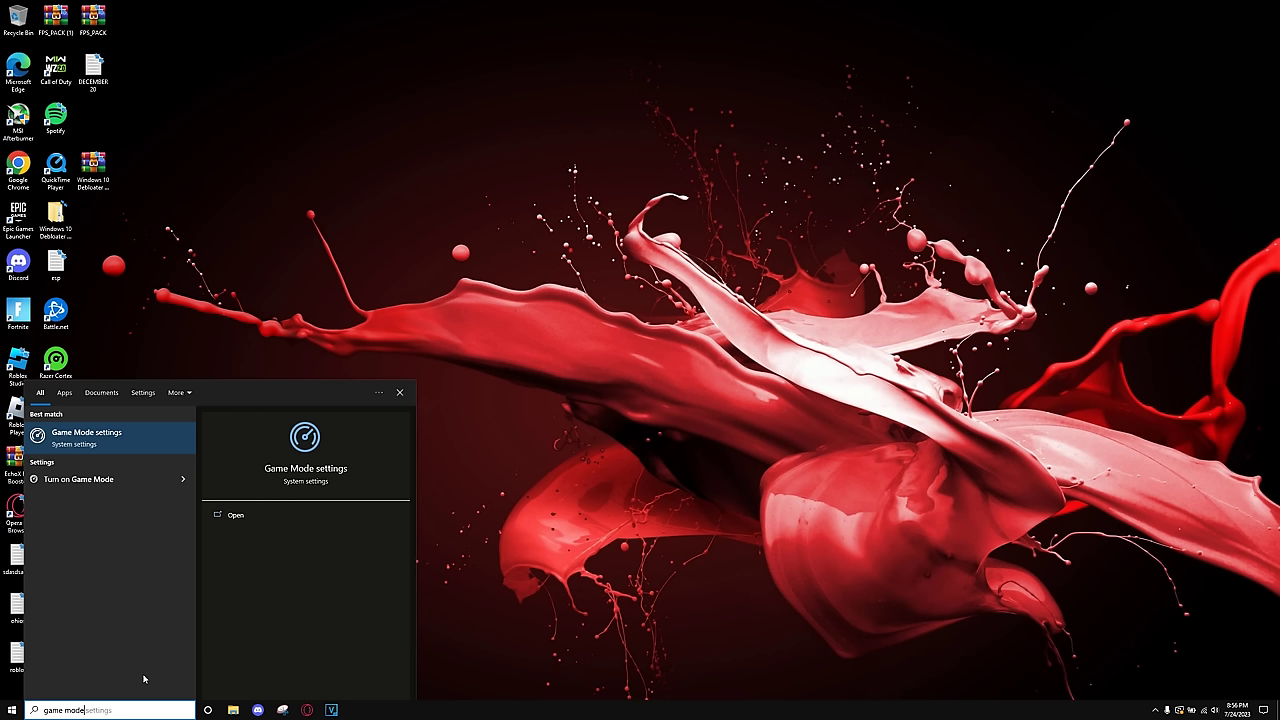
key(Return)
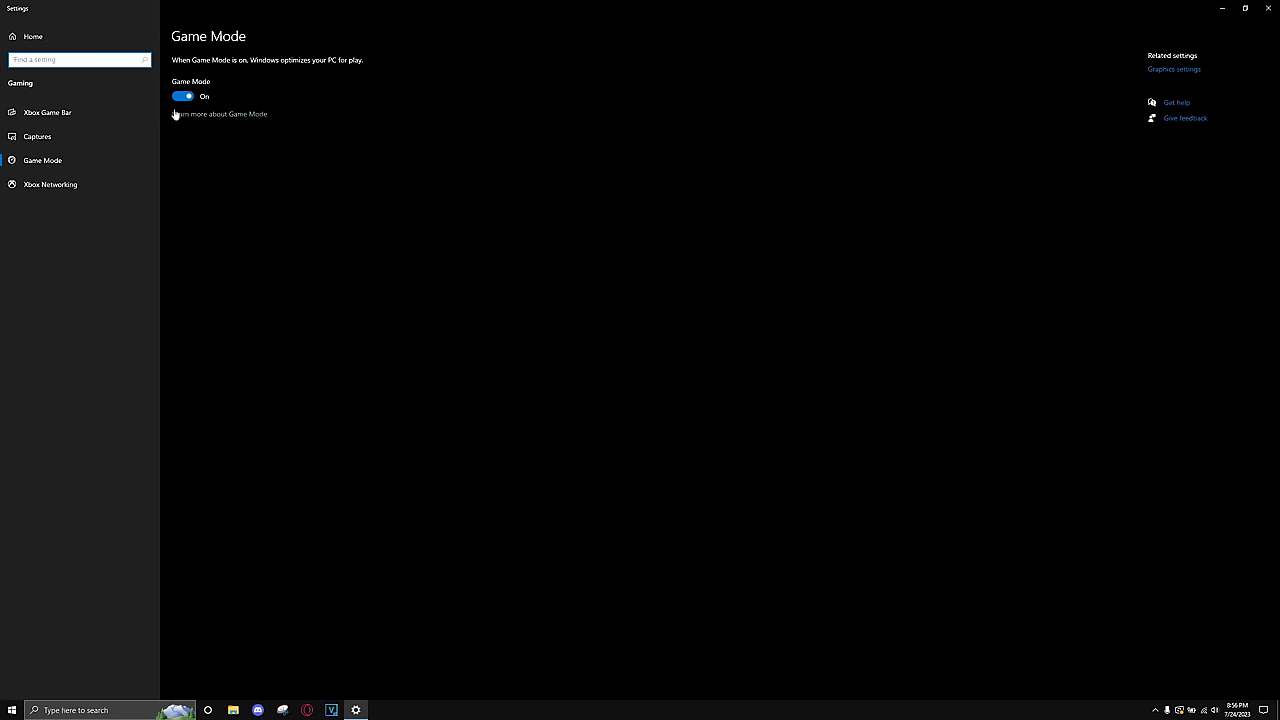
click(51, 135)
click(64, 110)
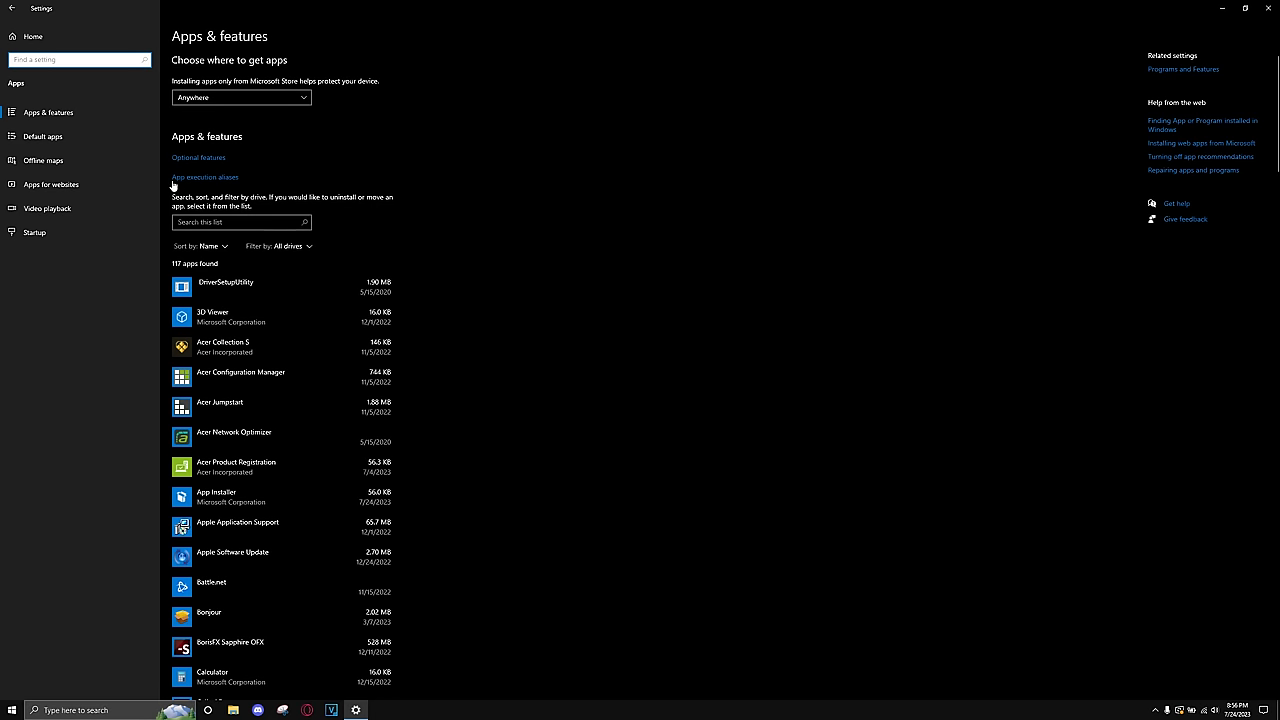
In Apps > Startup, switch off the iTunes Mobile Device Helper and Opera GX Browser Assistant toggles.
click(80, 234)
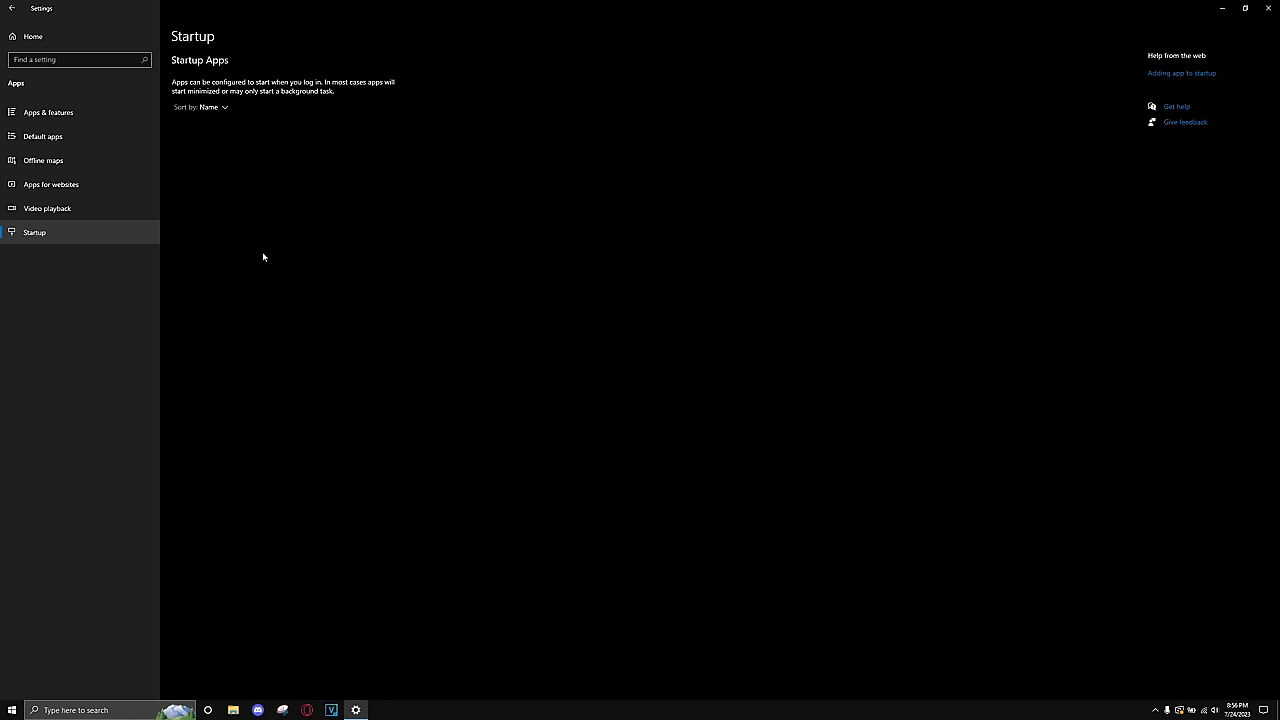
scroll(420, 290, down, 1)
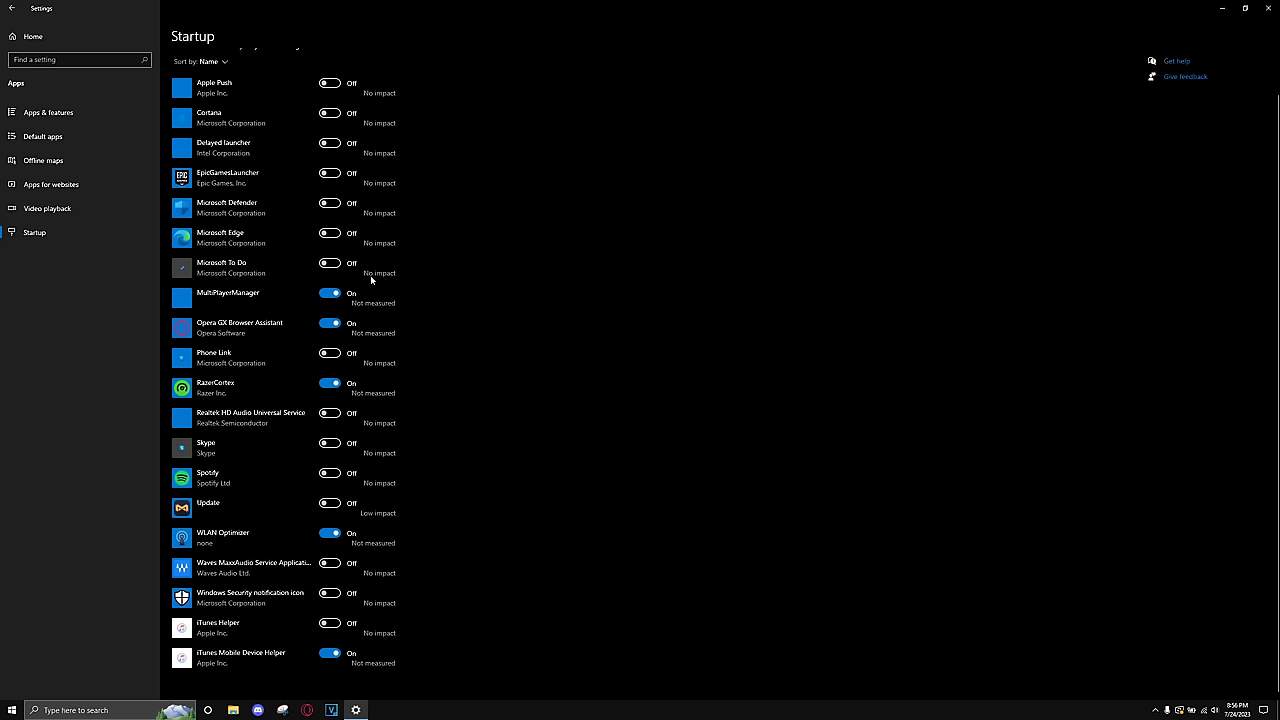
scroll(371, 280, up, 1)
scroll(406, 287, down, 1)
click(330, 653)
click(335, 323)
scroll(376, 326, up, 1)
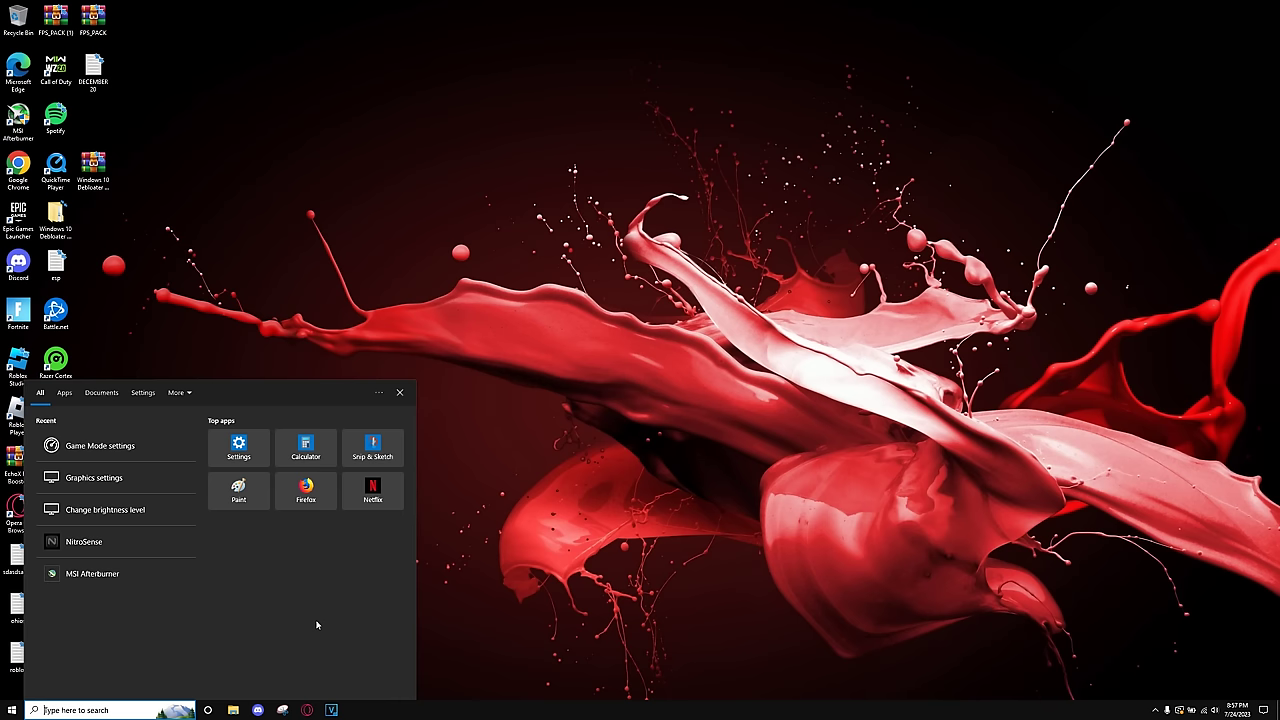
Search 'power plan' to reach Power Options and start creating a new power plan.
click(558, 543)
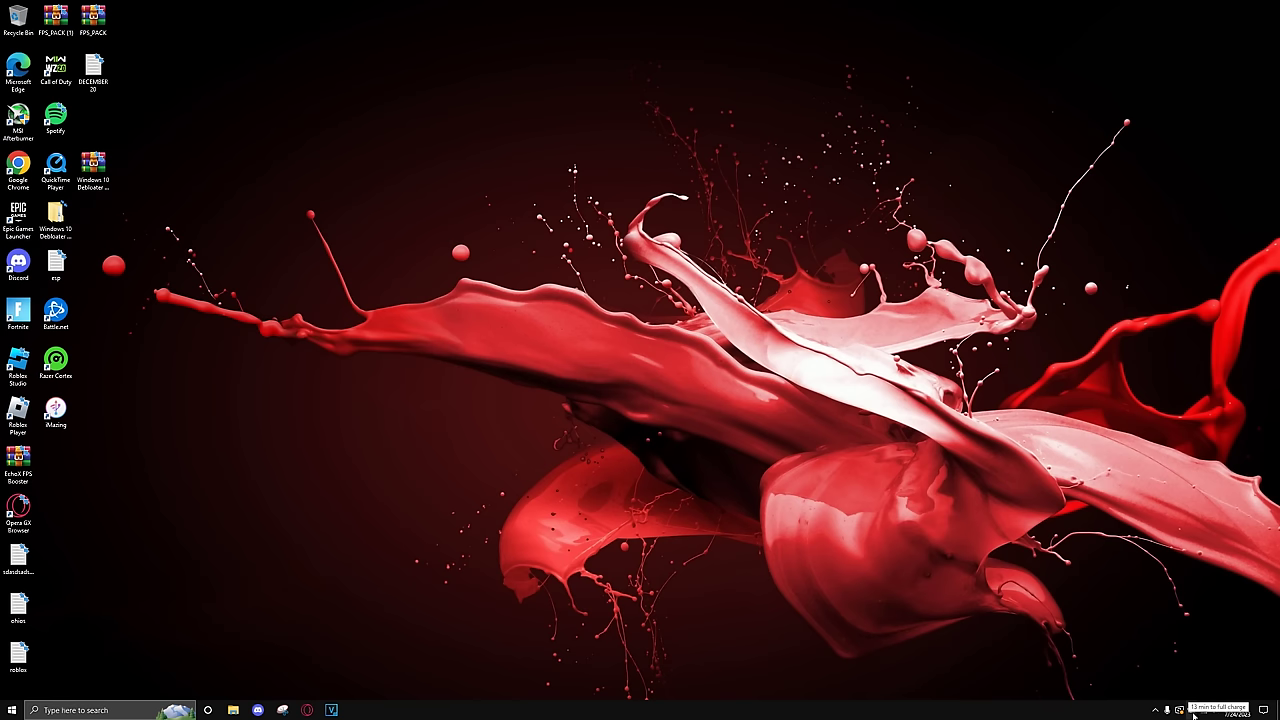
click(105, 712)
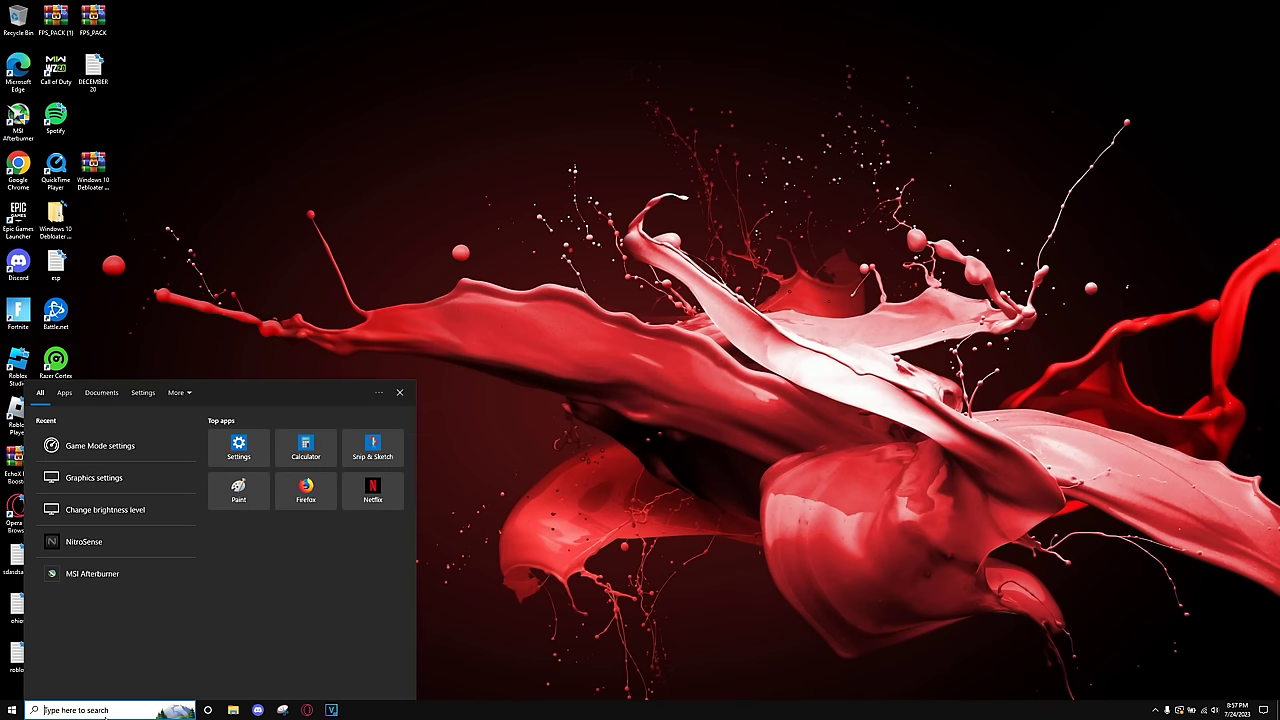
text(power plan)
key(Return)
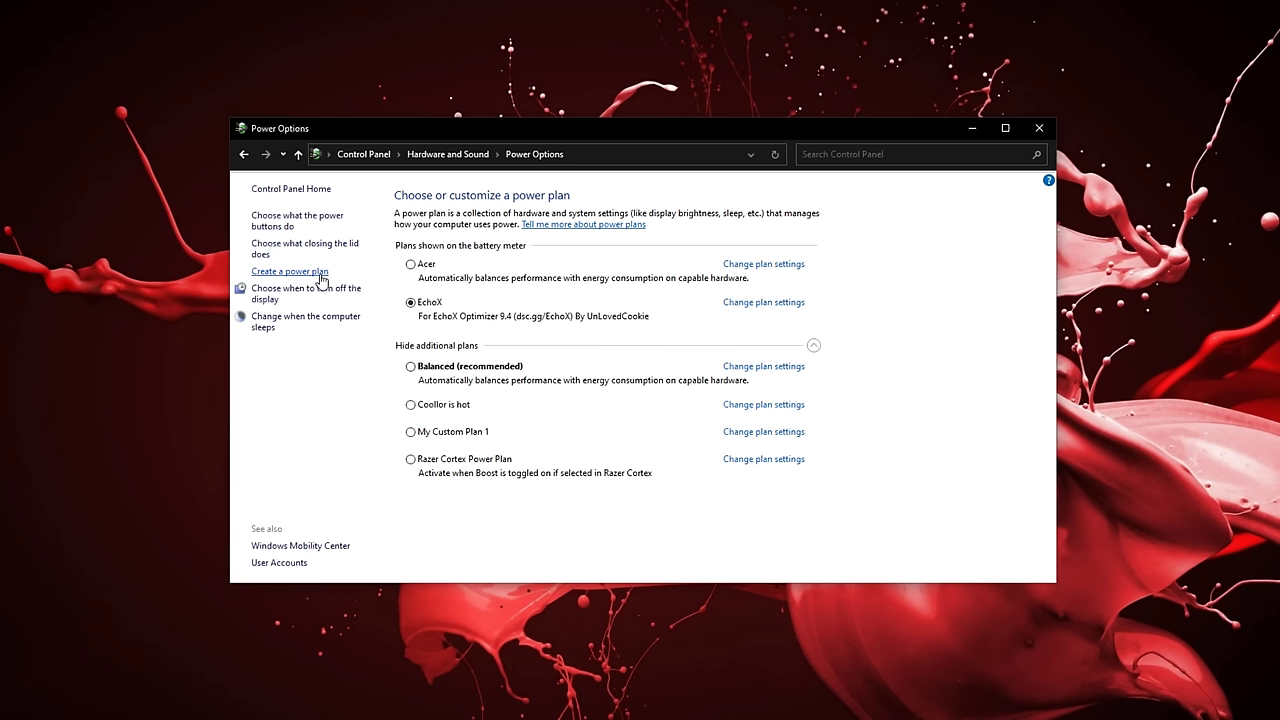
click(300, 273)
Base the new plan on High performance, name it sadawda, and create it.
click(480, 314)
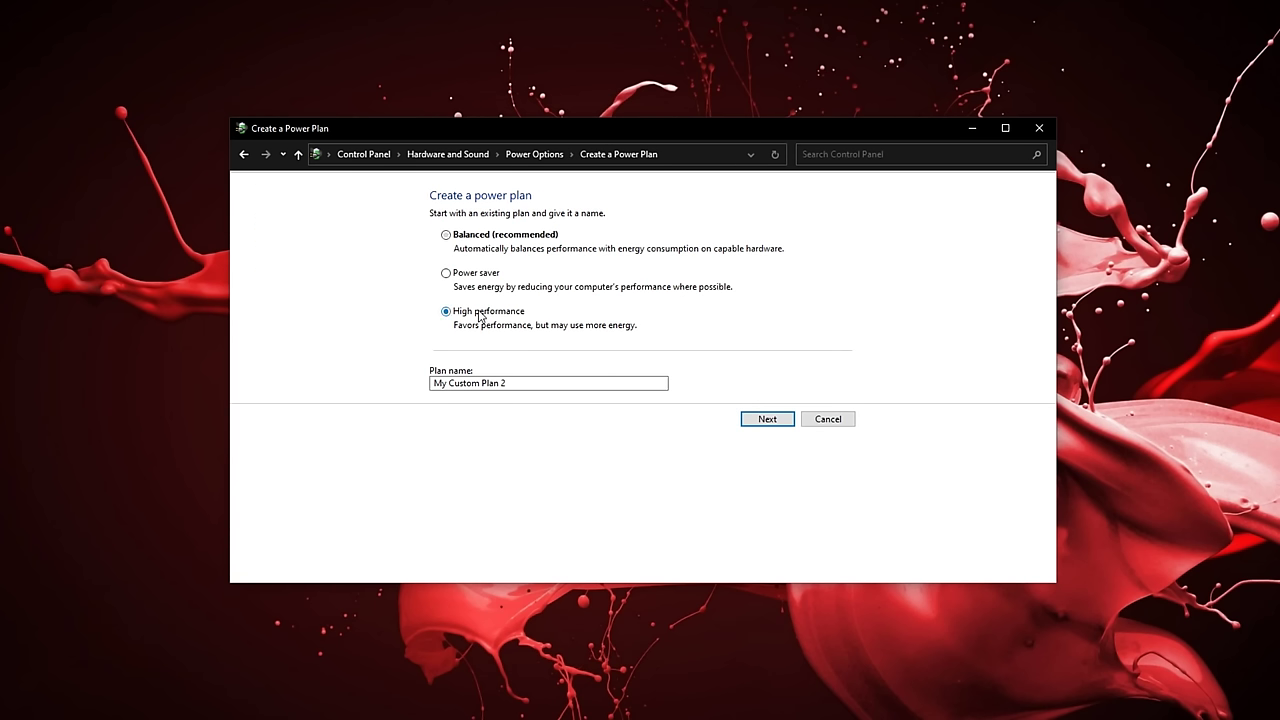
triple_click(555, 388)
key(Home)
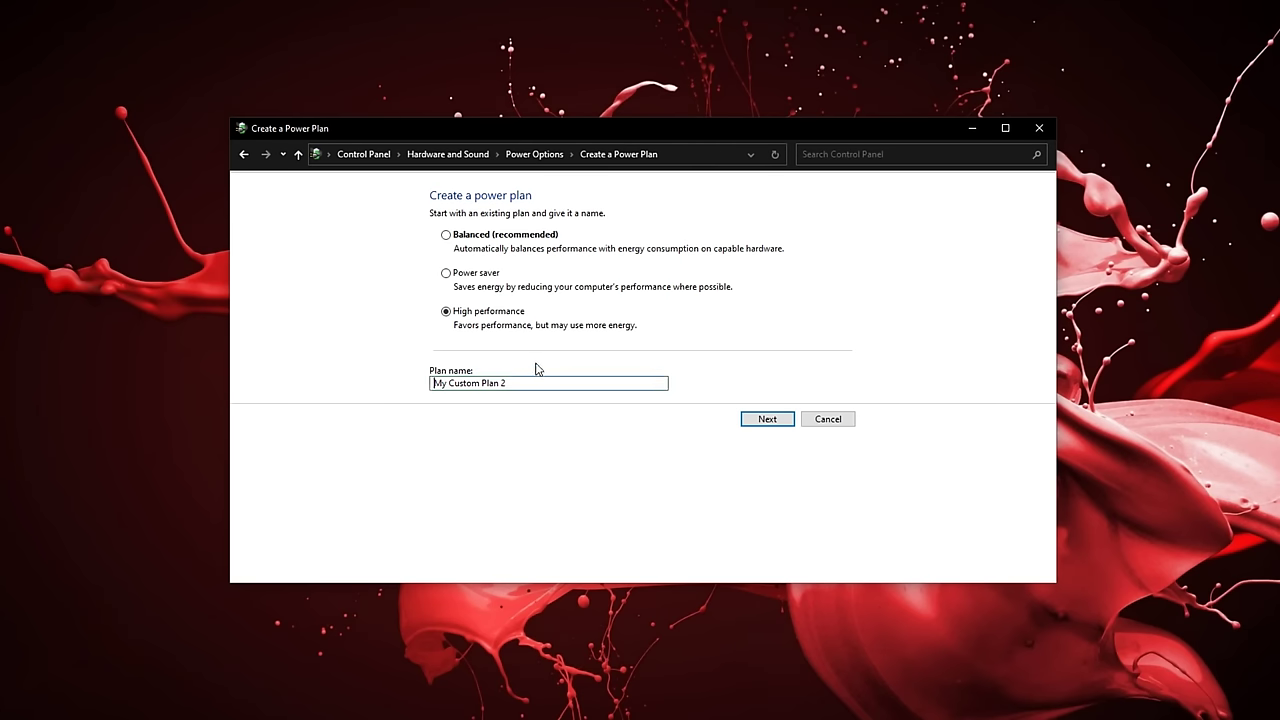
key(ctrl+a)
text(sadawda)
click(767, 419)
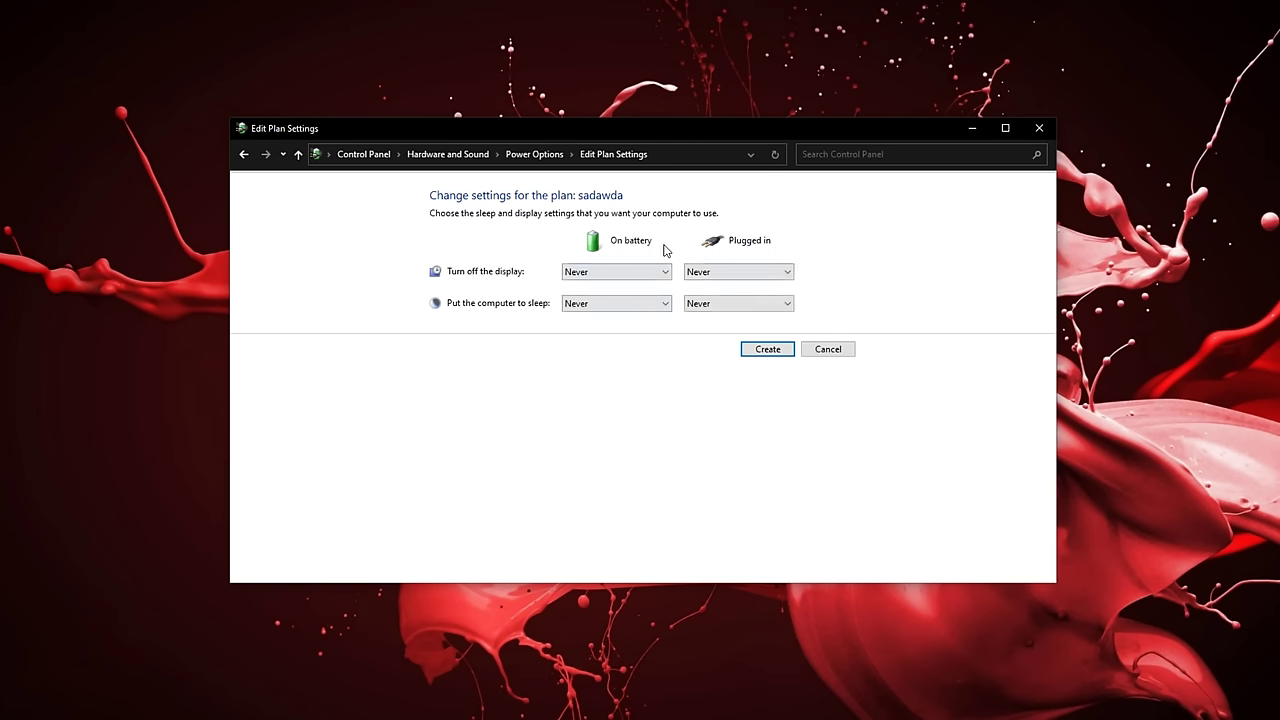
click(767, 349)
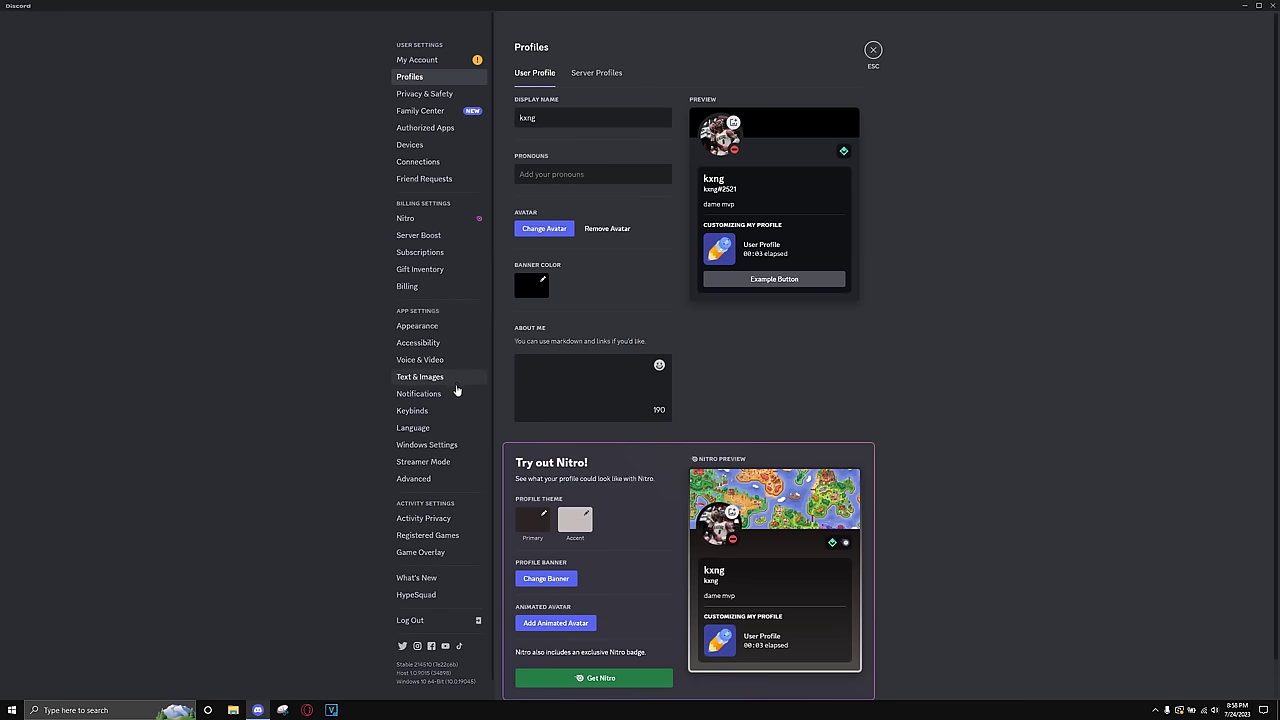
Go to Discord's Advanced settings to check that Hardware Acceleration is off.
click(438, 481)
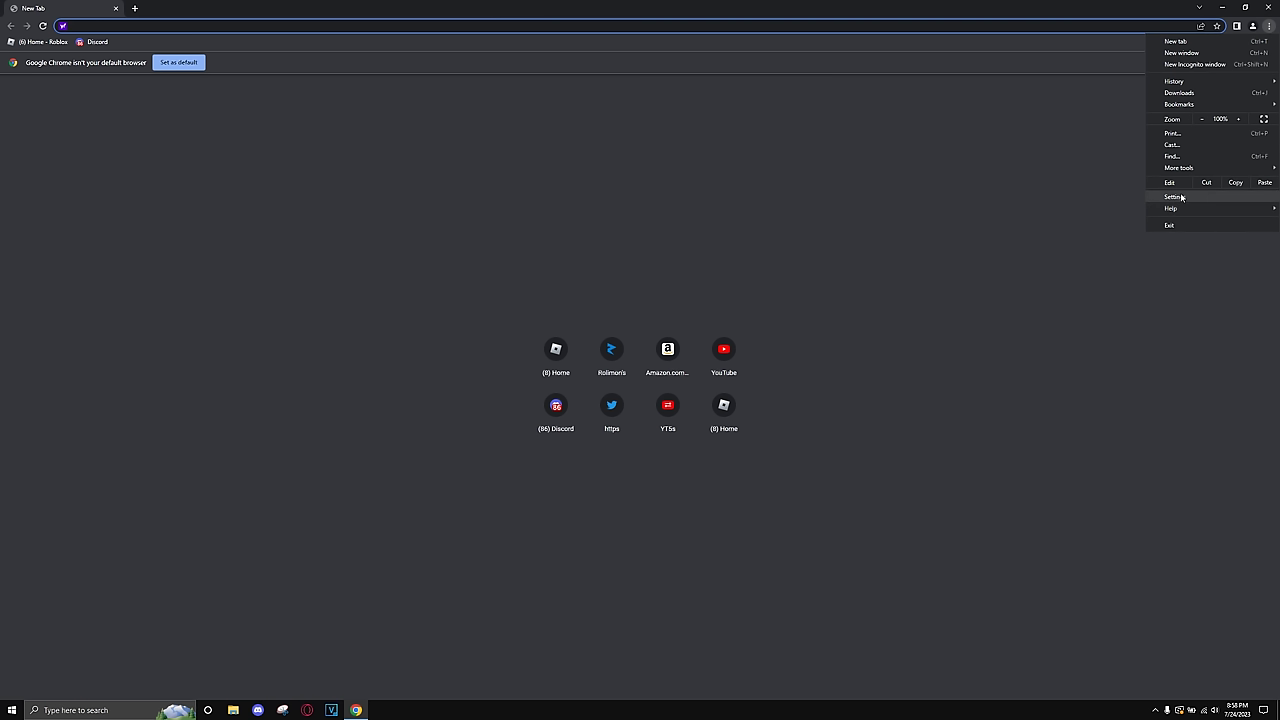
Check that Chrome's System settings show 'Use hardware acceleration when available' off, then close Chrome.
click(1174, 198)
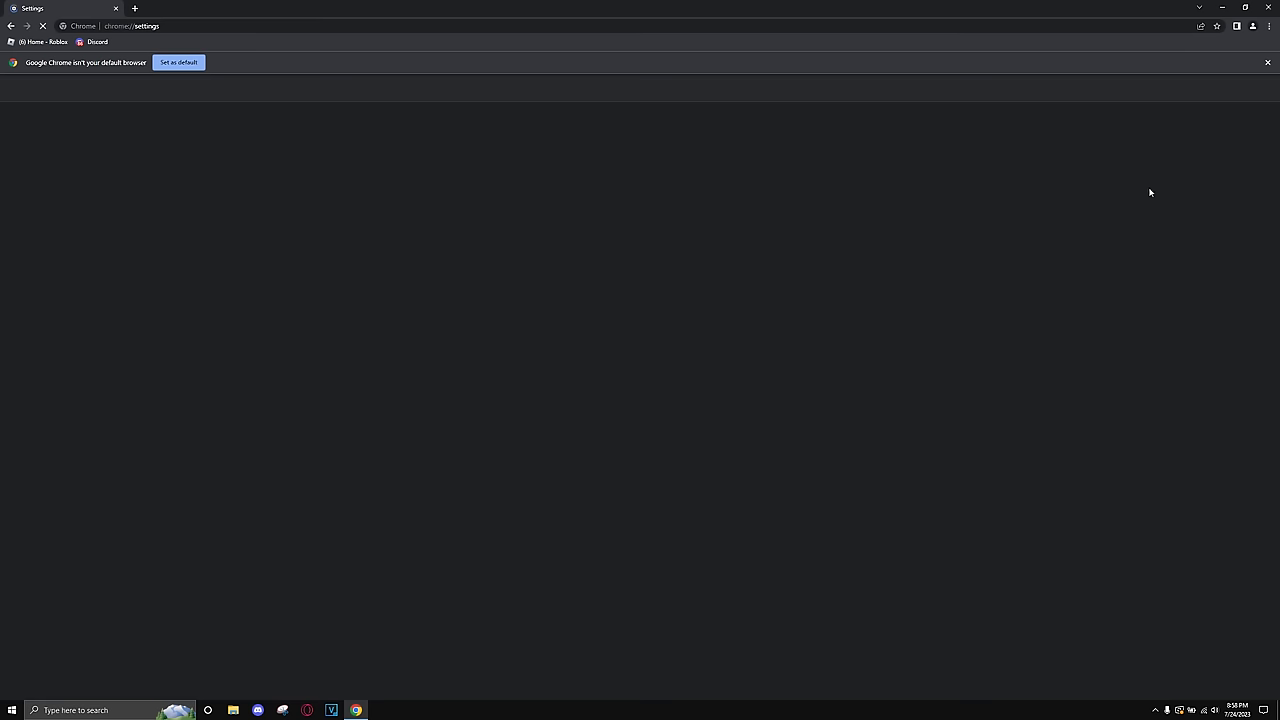
click(53, 347)
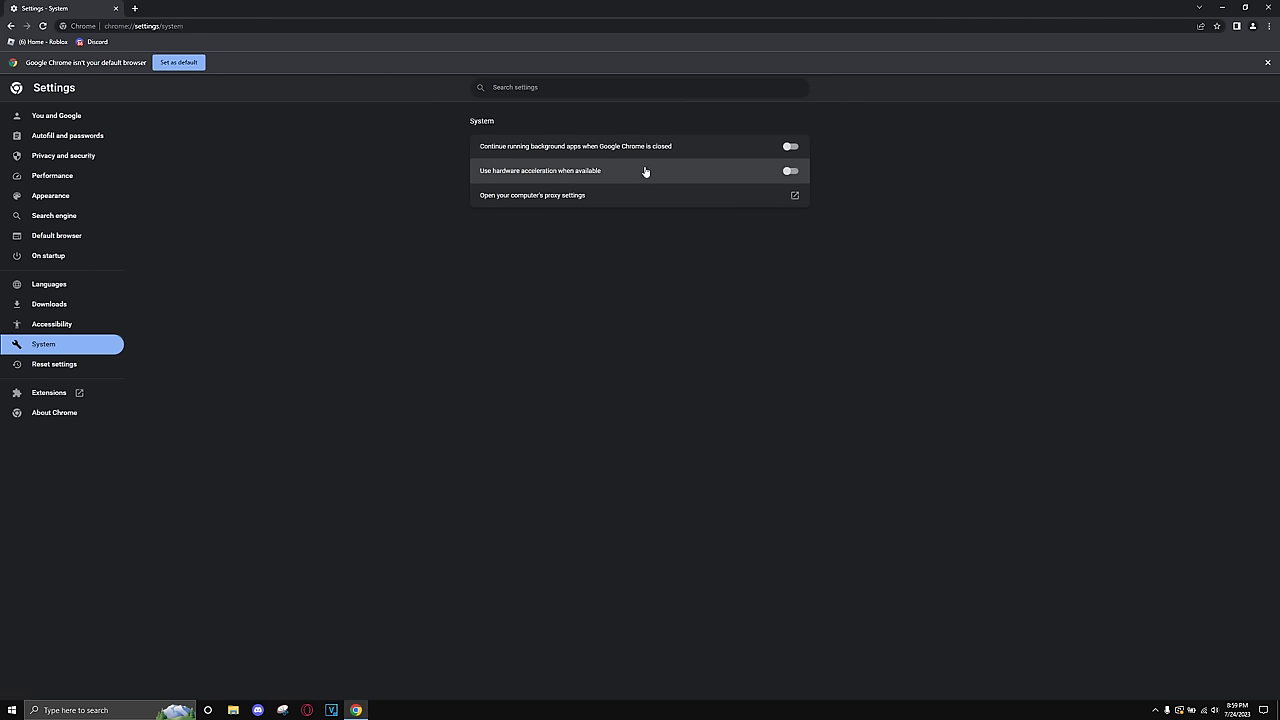
click(1267, 7)
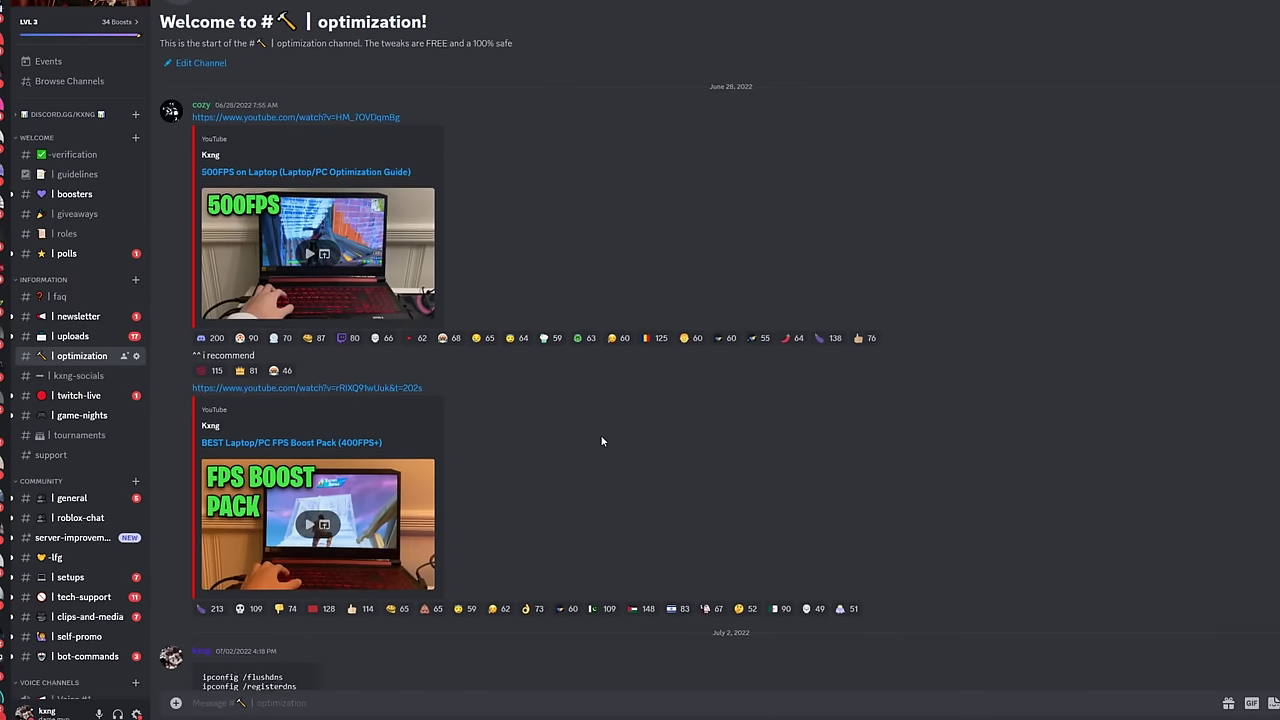
Scroll through Discord's optimization channel to the posts linking the FPS Boost Pack.
scroll(601, 441, up, 1)
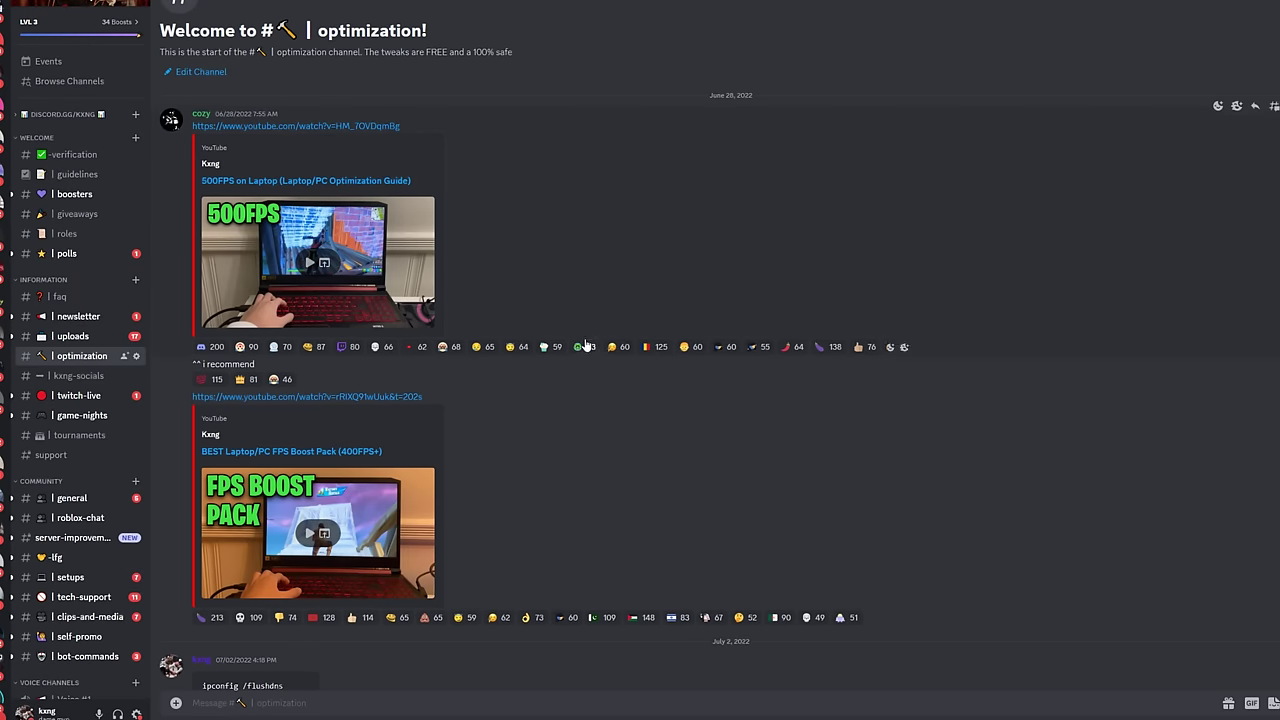
scroll(590, 340, down, 3)
scroll(590, 335, up, 5)
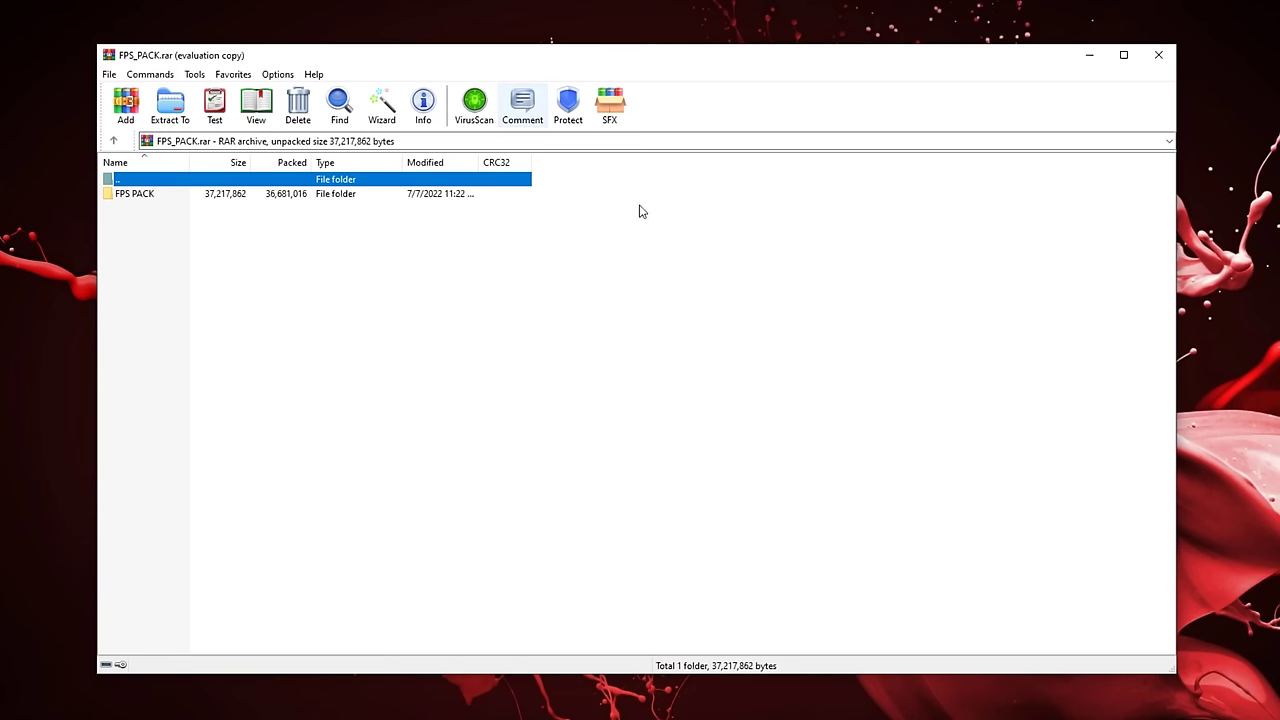
Browse the FPS PACK archive's 5-Config File and 2-Registry Tweaks folders, then enter 3-Batch Optimizations.
double_click(305, 196)
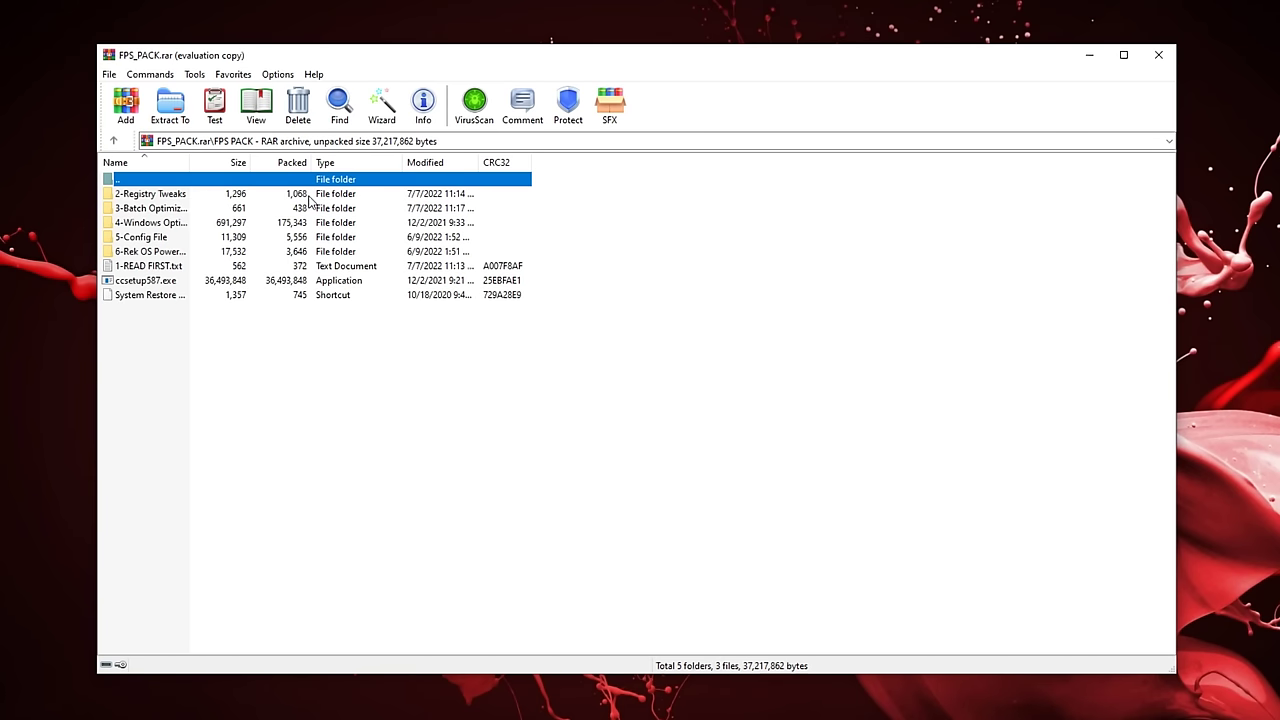
double_click(157, 239)
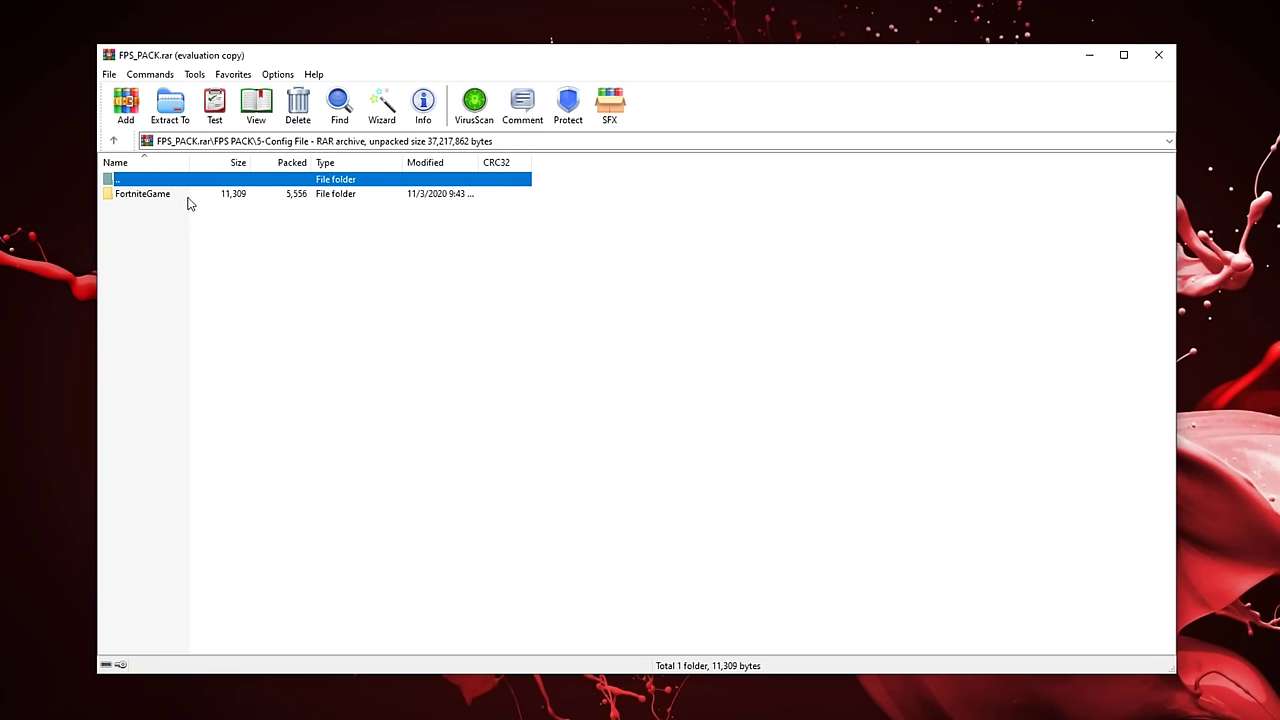
double_click(167, 196)
double_click(167, 196)
double_click(169, 181)
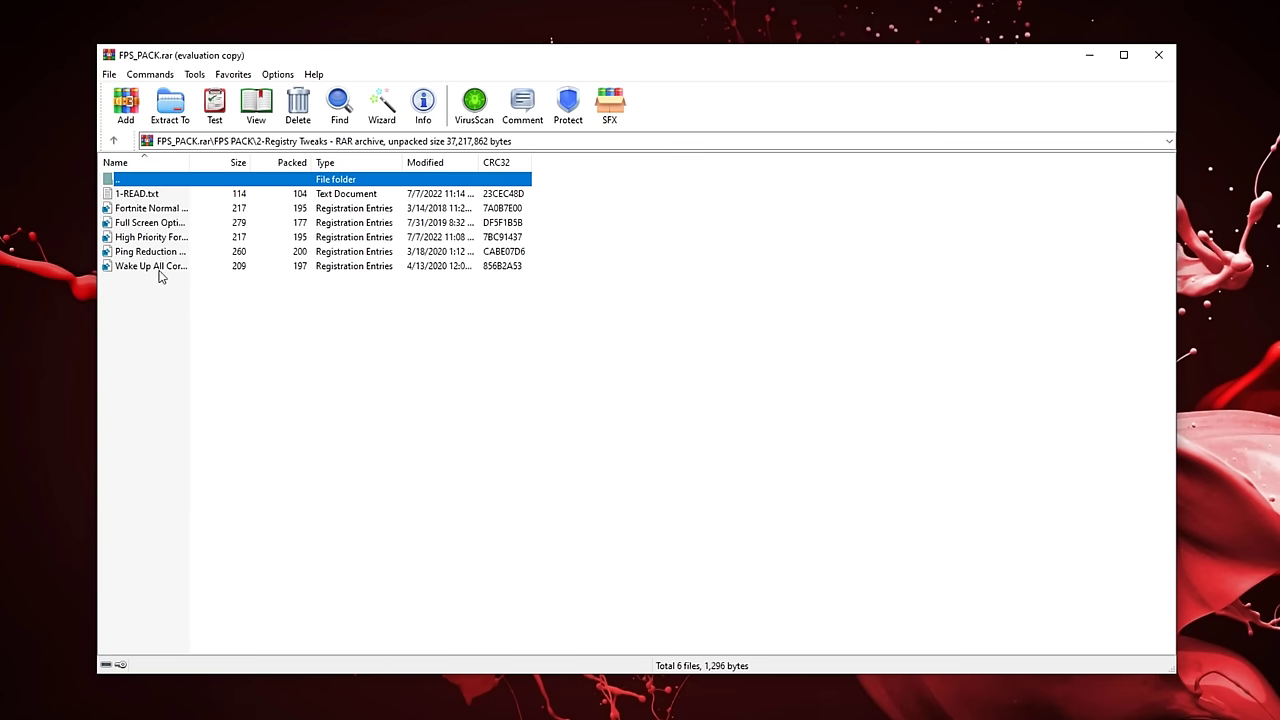
double_click(126, 179)
double_click(185, 237)
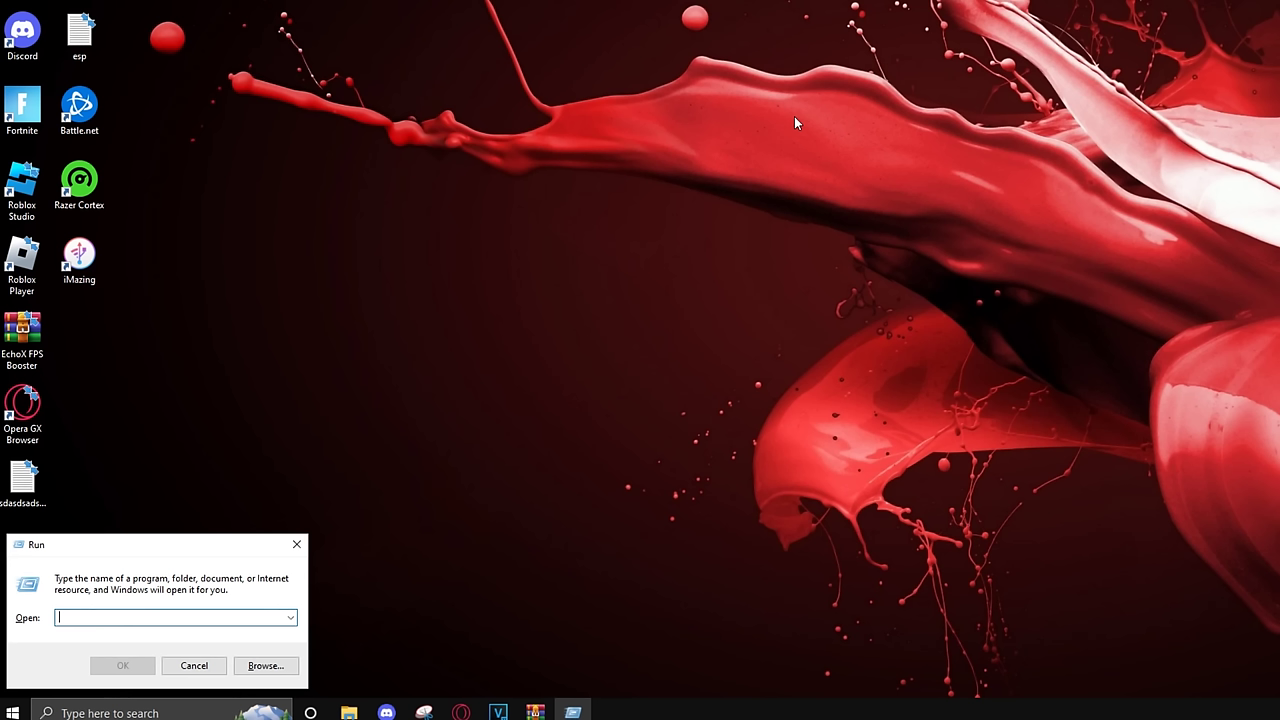
Go to %localappdata%\Temp, select all 146 items and delete them.
text(%)
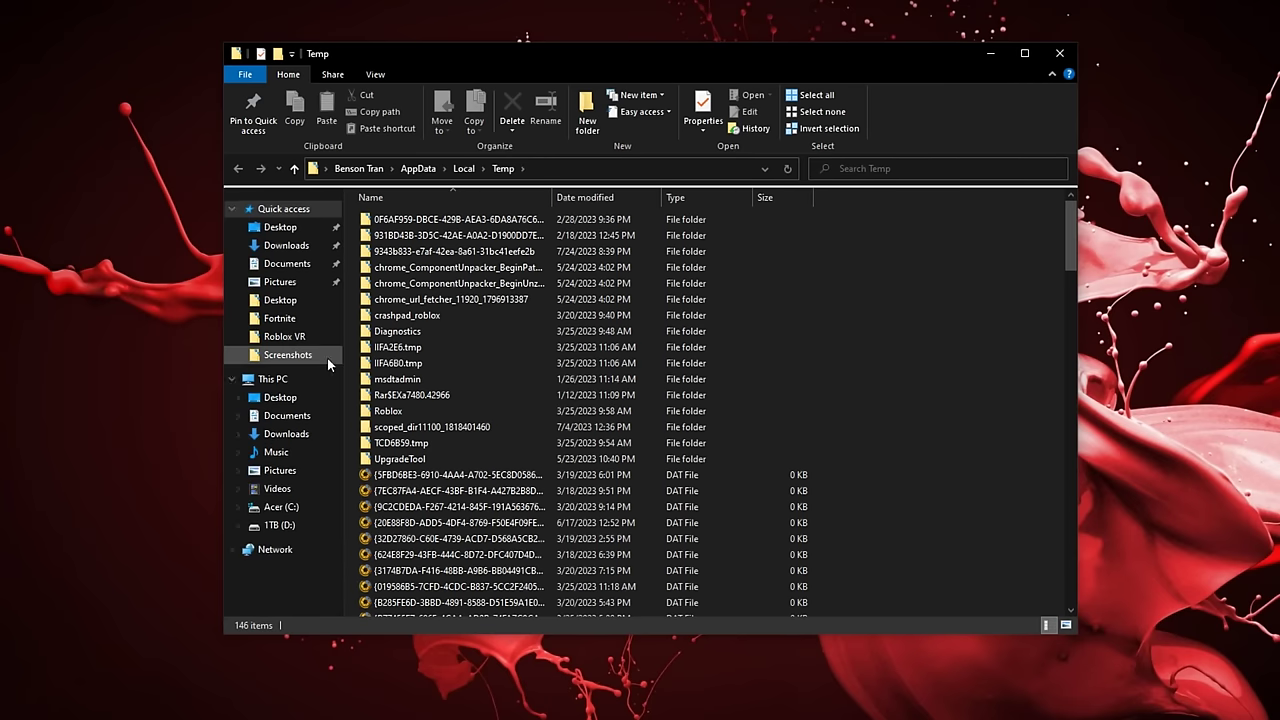
scroll(664, 364, down, 20)
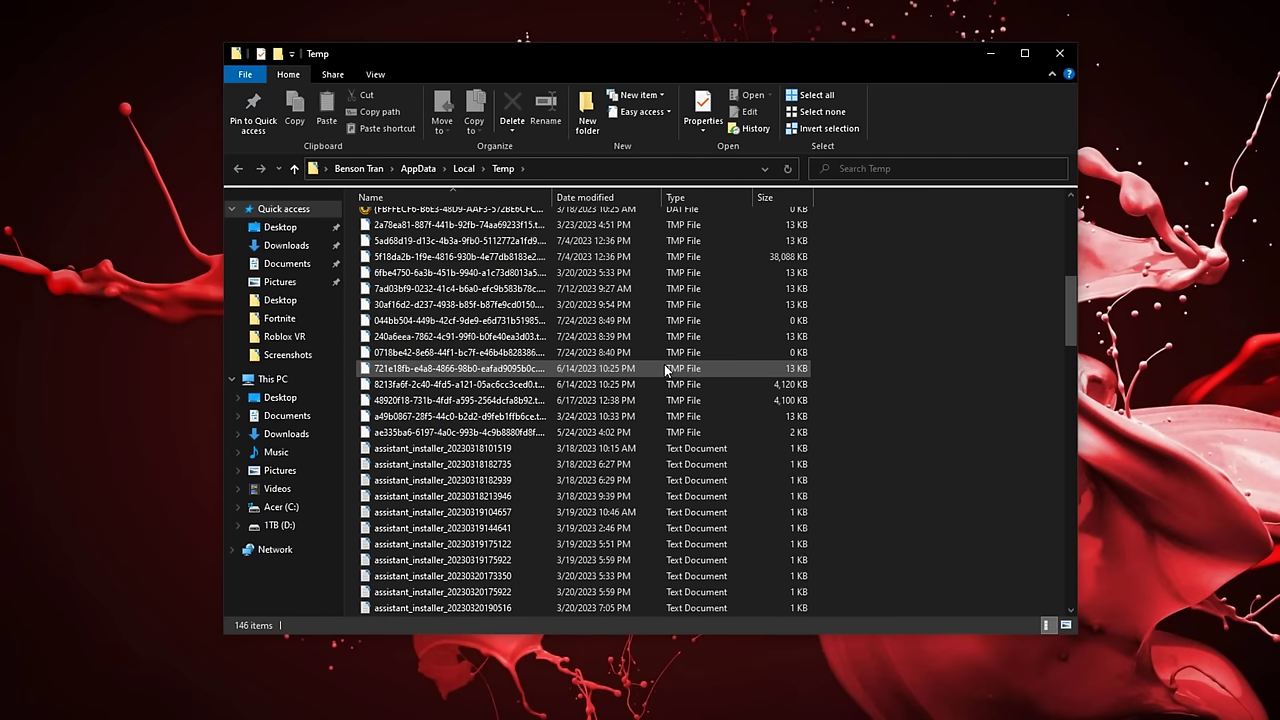
scroll(686, 368, down, 10)
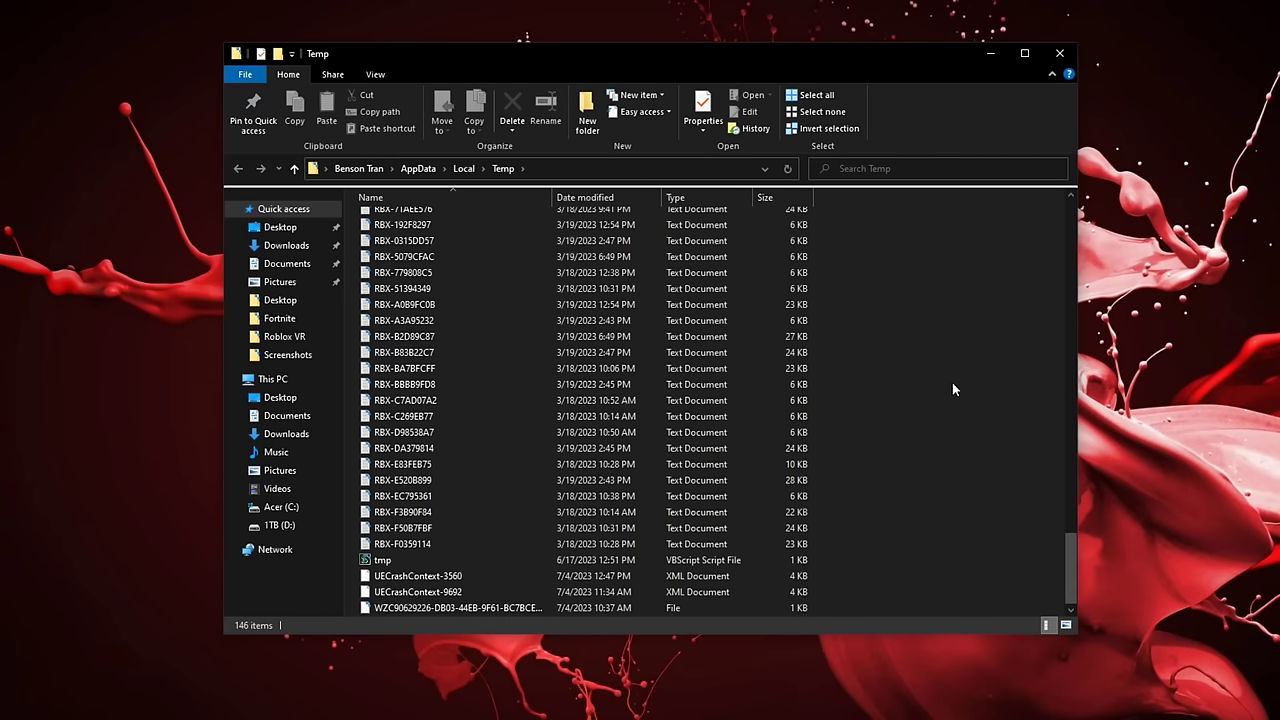
key(ctrl+a)
right_click(628, 433)
click(677, 656)
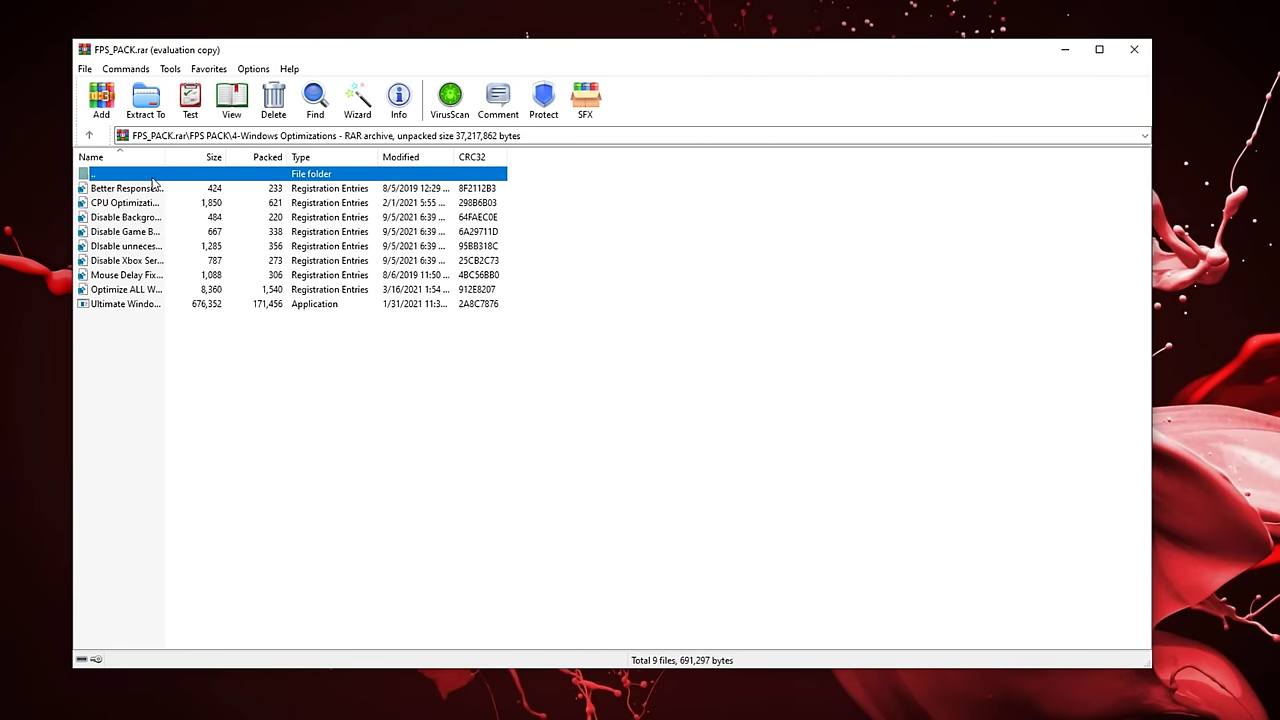
Merge Optimize ALL Windows Settings.reg from 4-Windows Optimizations, then return toward 6-Rek OS Powerplan.
double_click(152, 174)
double_click(155, 215)
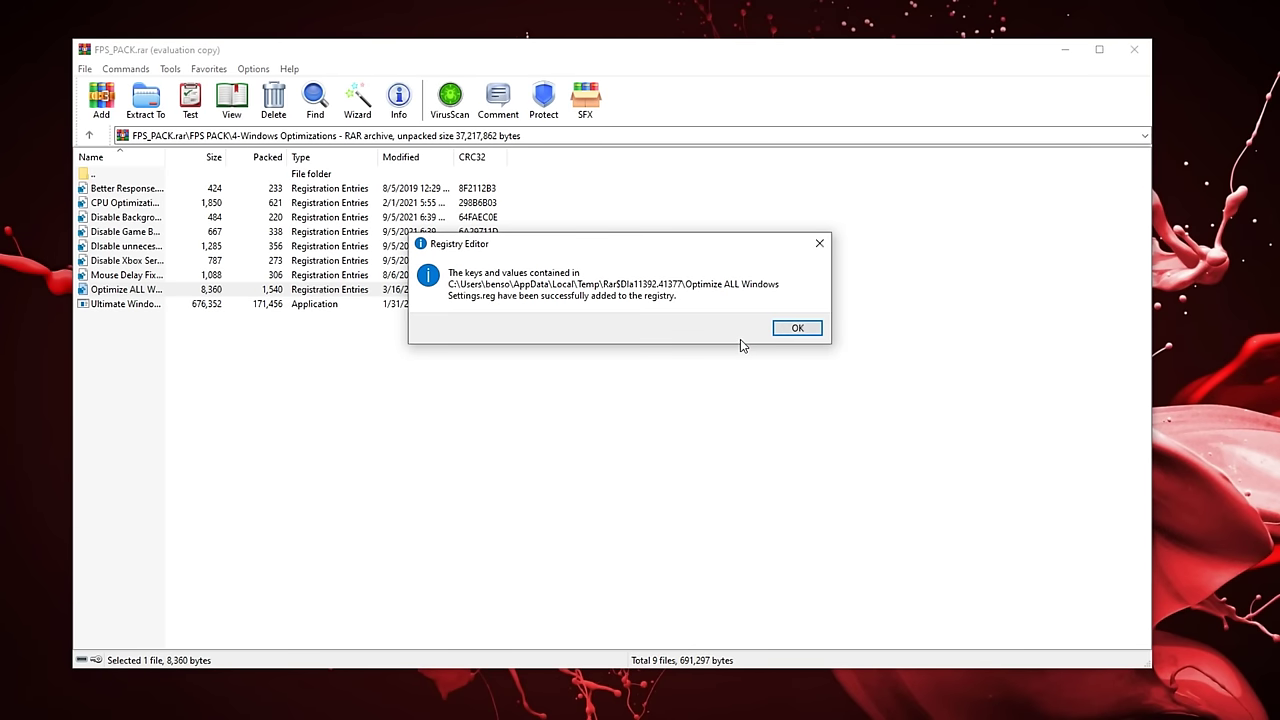
click(797, 328)
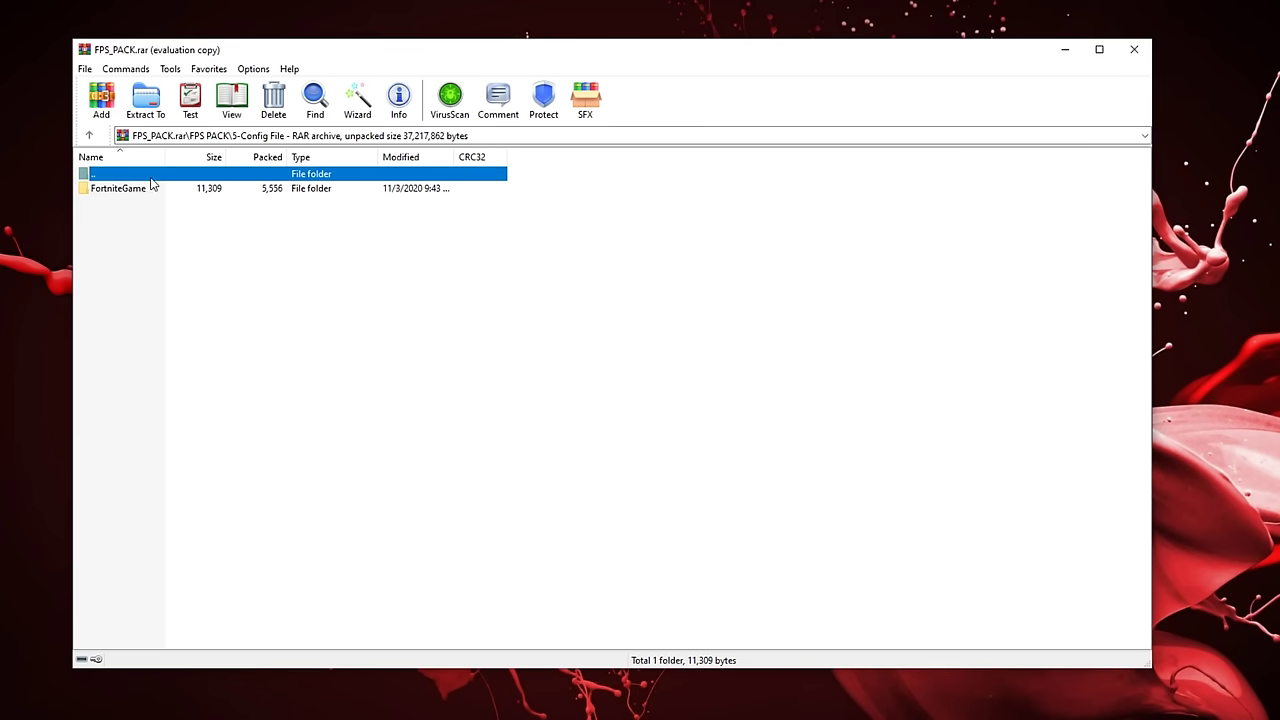
key(BackSpace)
double_click(155, 249)
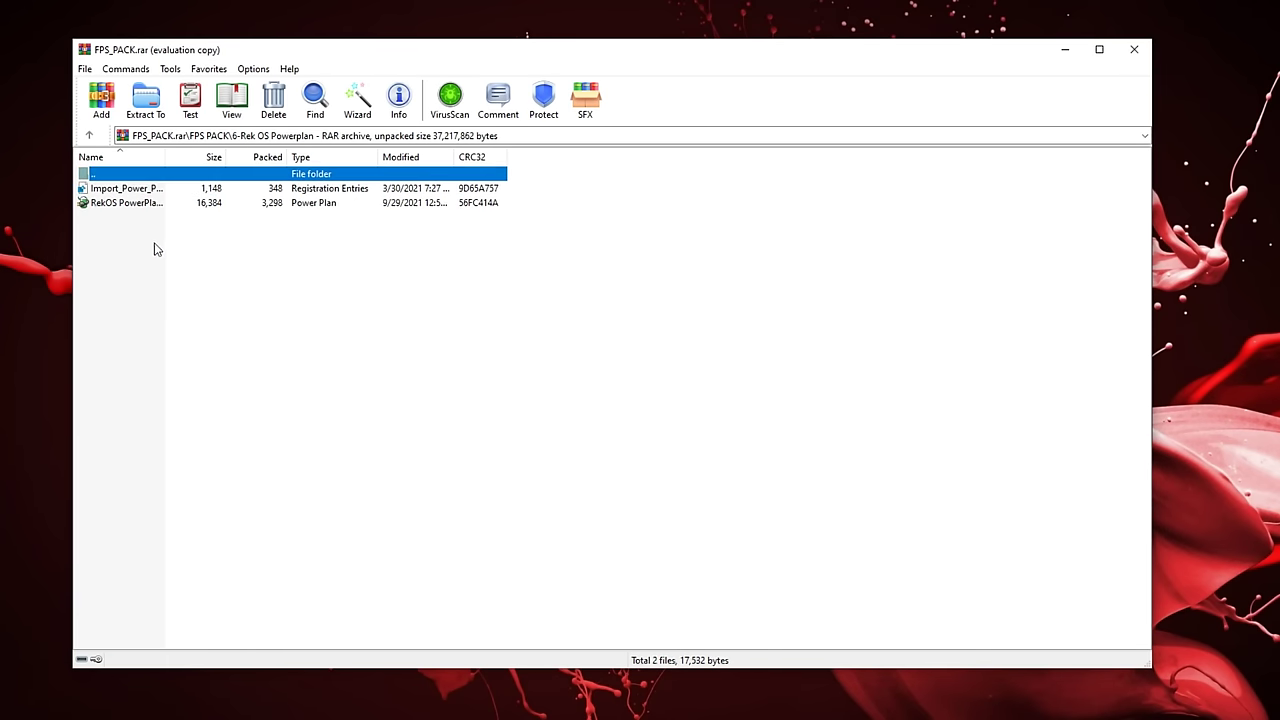